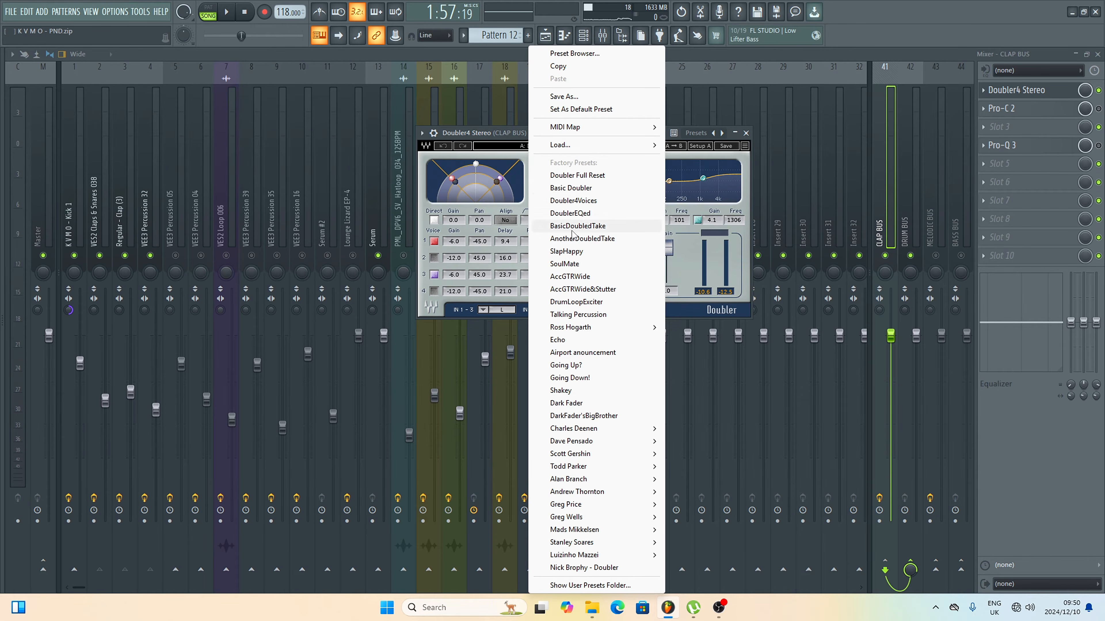
Choose the Doubler4Voices factory preset for Doubler4 on the clap bus and close the plugin
left_click(573, 201)
key("Escape")
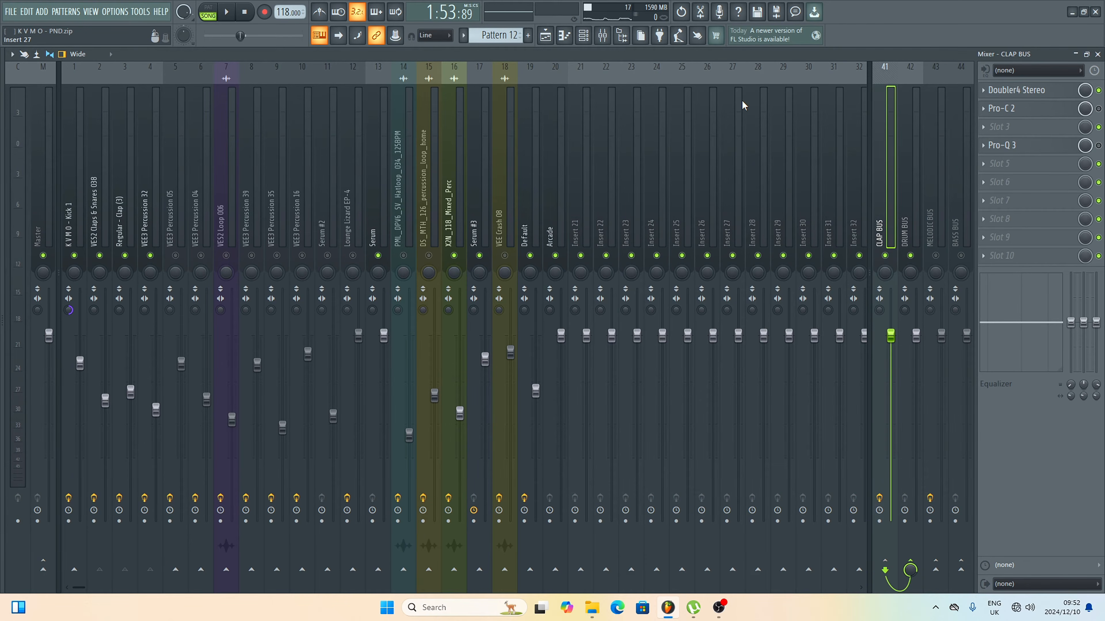
Enable Pro-C 2 on the clap bus and open its window
left_click(1041, 109)
left_click(1030, 110)
left_click(1028, 112)
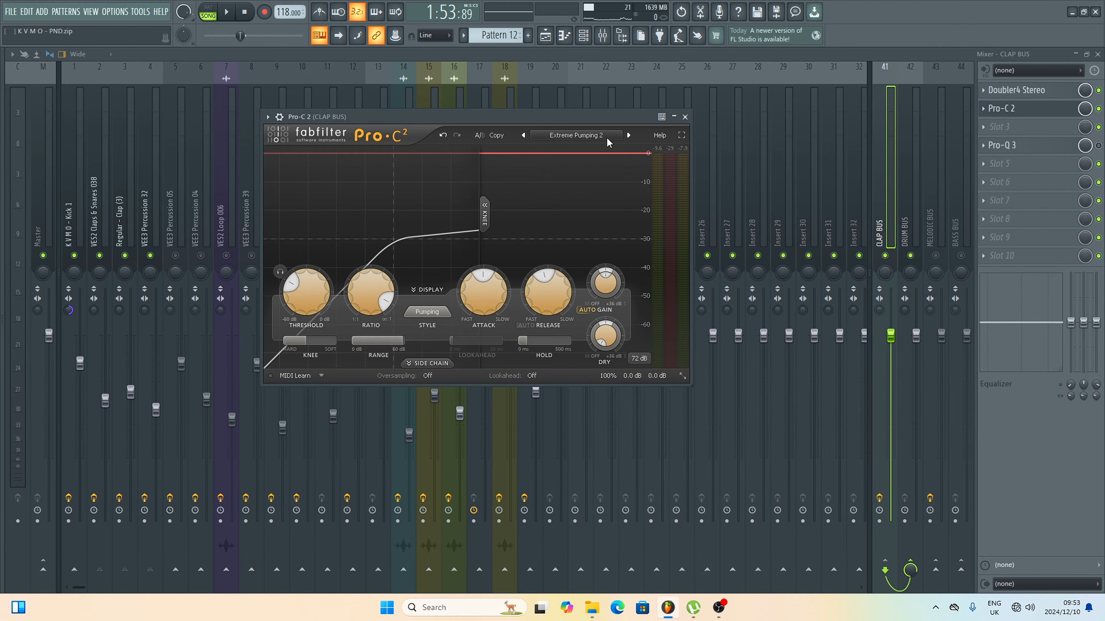
Browse the Drums presets in Pro-C 2 and audition Extreme Pumping 2 on the clap bus
left_click(584, 137)
mouse_move(564, 168)
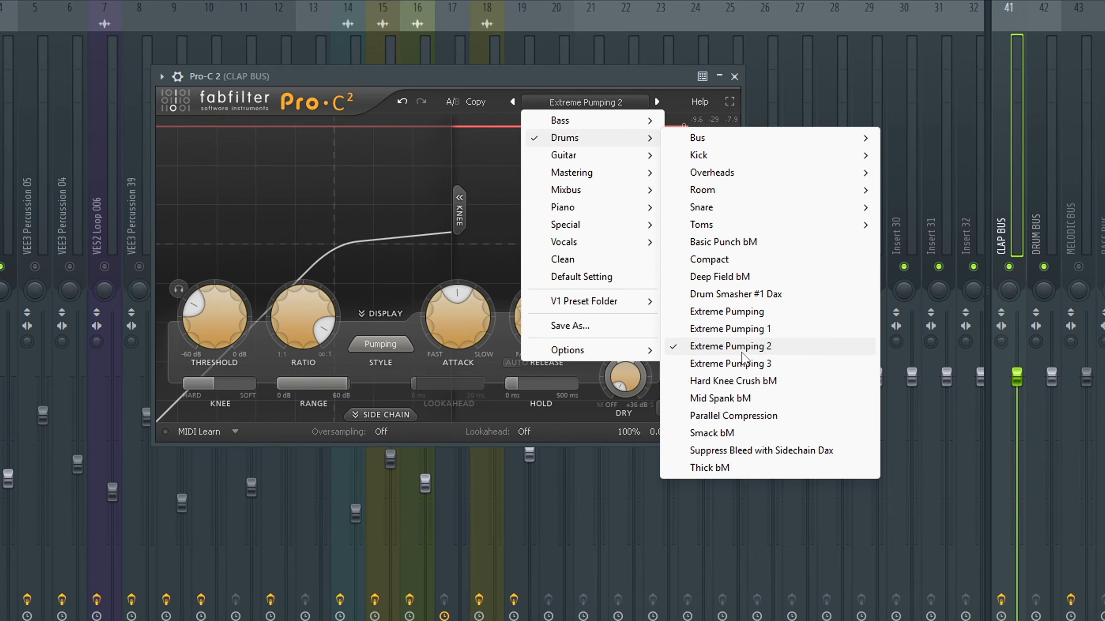
left_click(696, 314)
left_click_drag(638, 81, 649, 79)
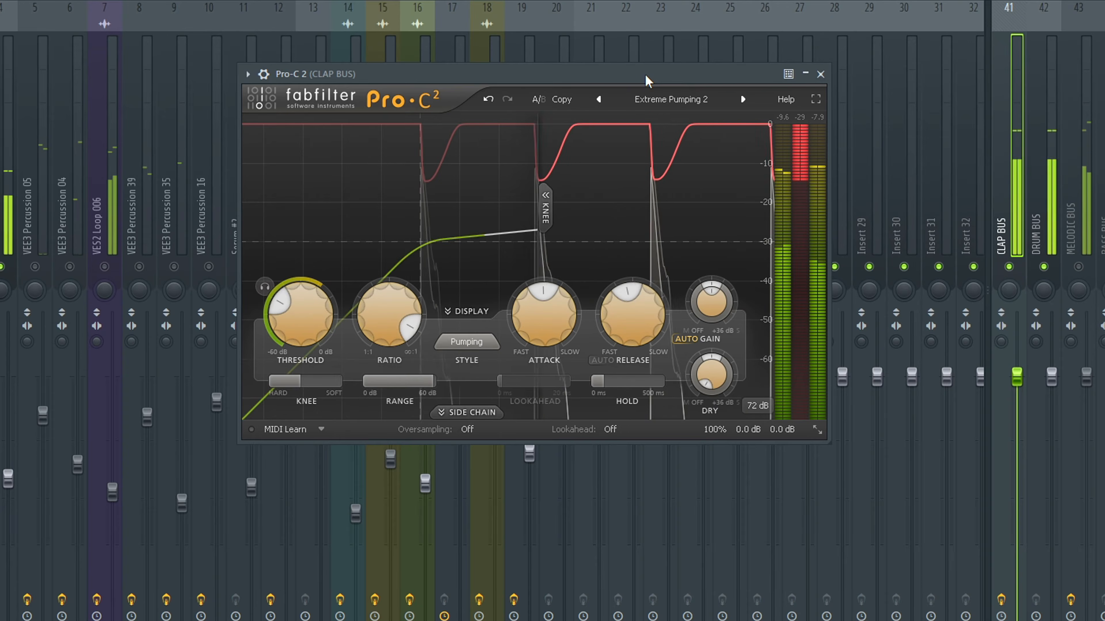
Load the Default Setting preset in Pro-C 2 and set the compression style to Punch
left_click(670, 100)
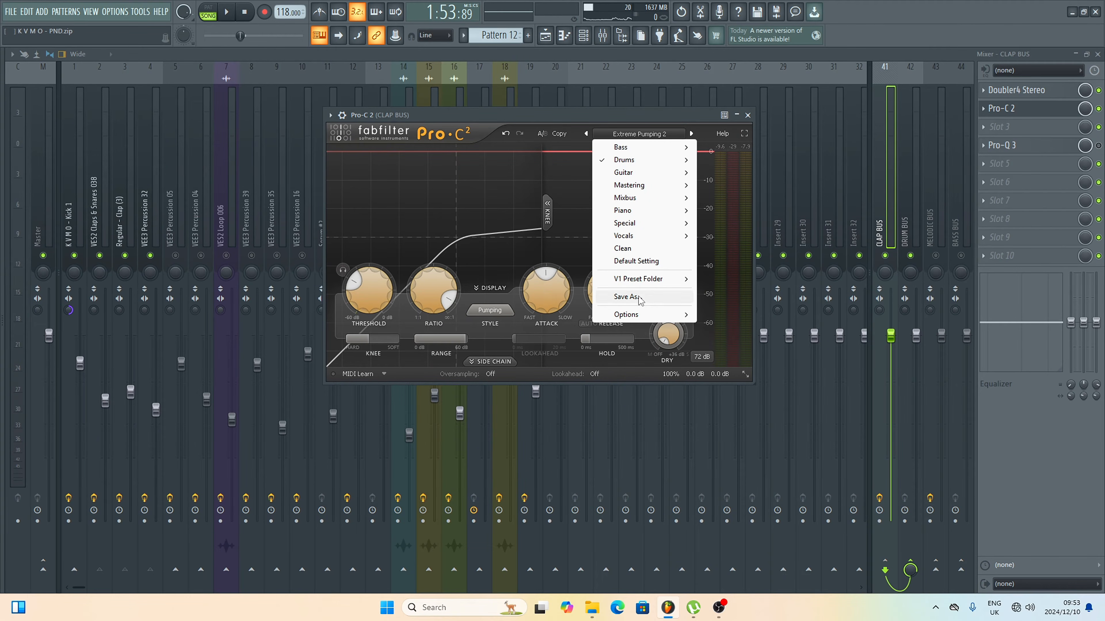
left_click(636, 261)
left_click(490, 309)
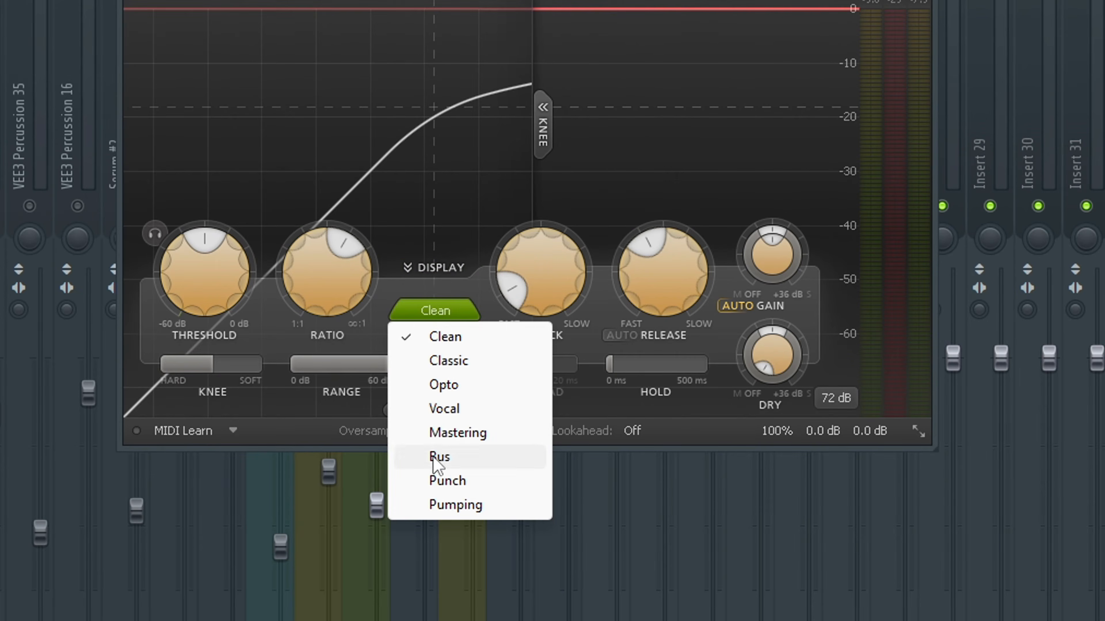
left_click(439, 483)
Lower the Pro-C 2 threshold, slow the attack slightly and set the release to about 307.7 ms
left_click_drag(203, 270, 257, 331)
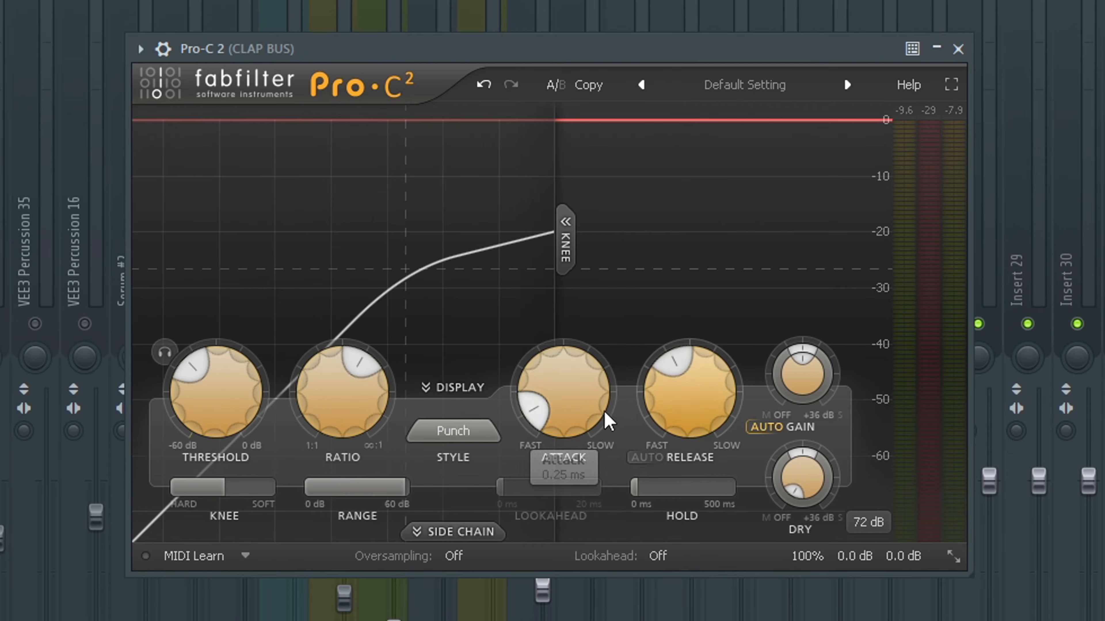
left_click_drag(548, 312, 548, 299)
left_click_drag(570, 420, 571, 405)
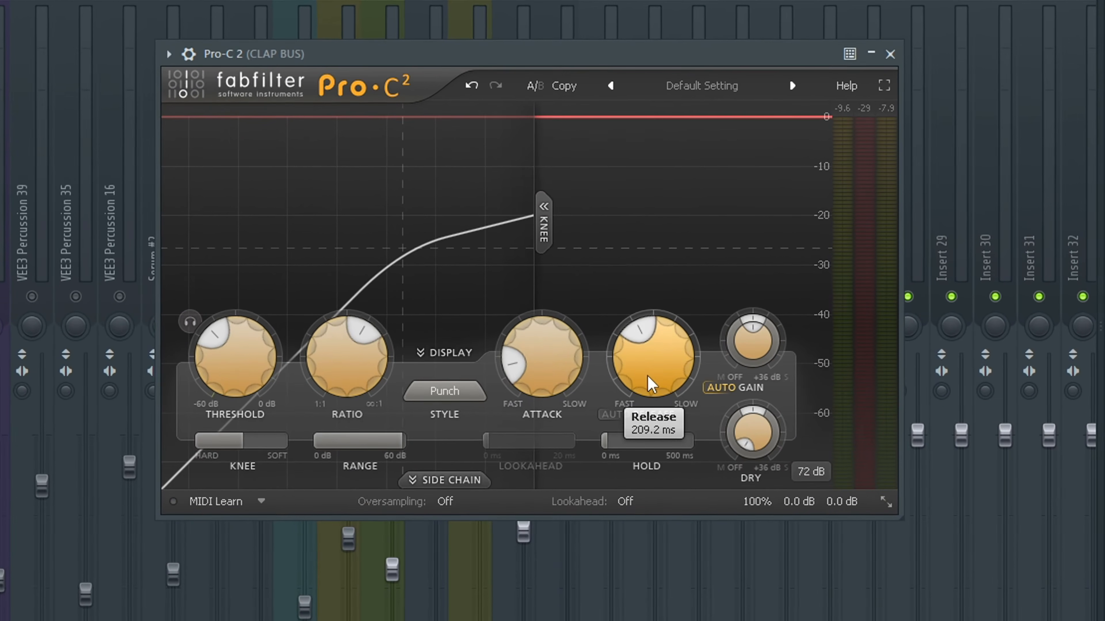
left_click_drag(637, 376, 686, 329)
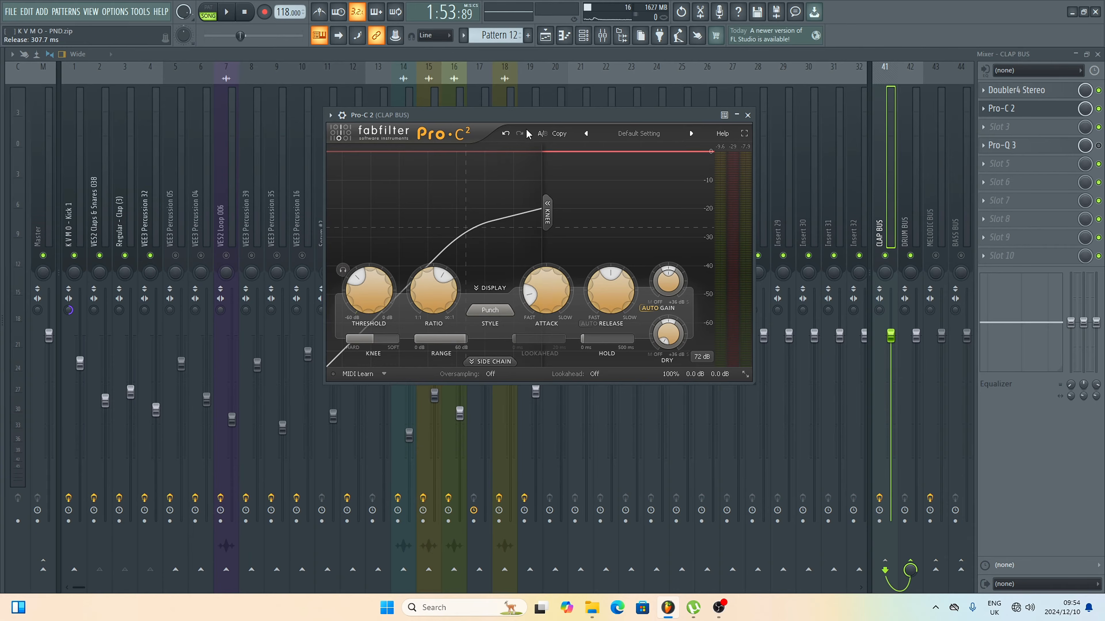
Audition the clap bus compression with Auto Gain on and close Pro-C 2
left_click_drag(532, 114, 576, 106)
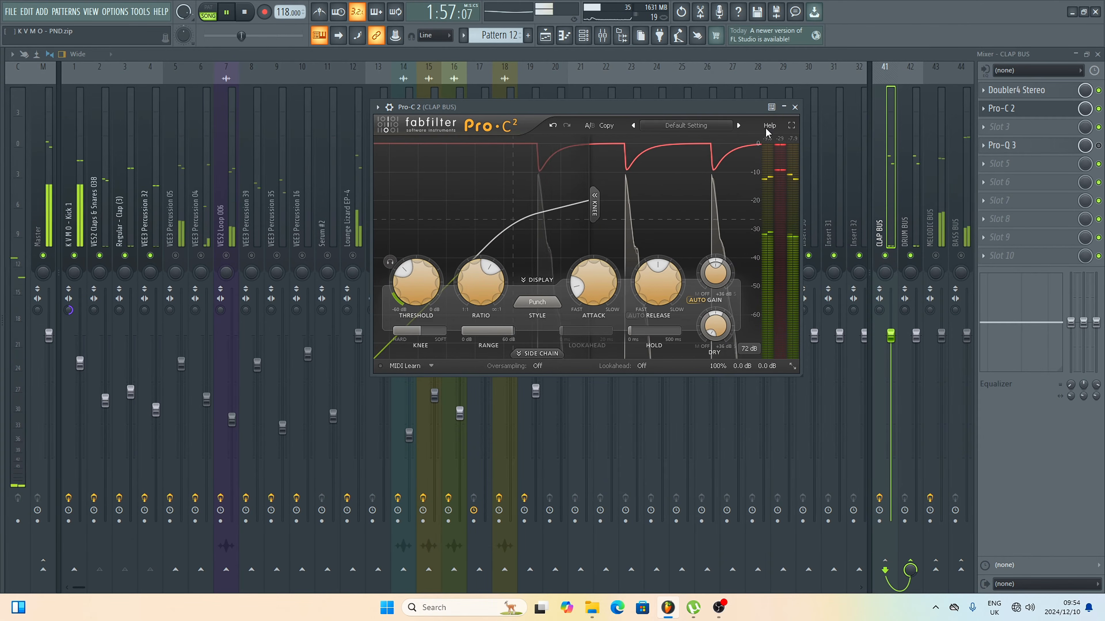
key("space")
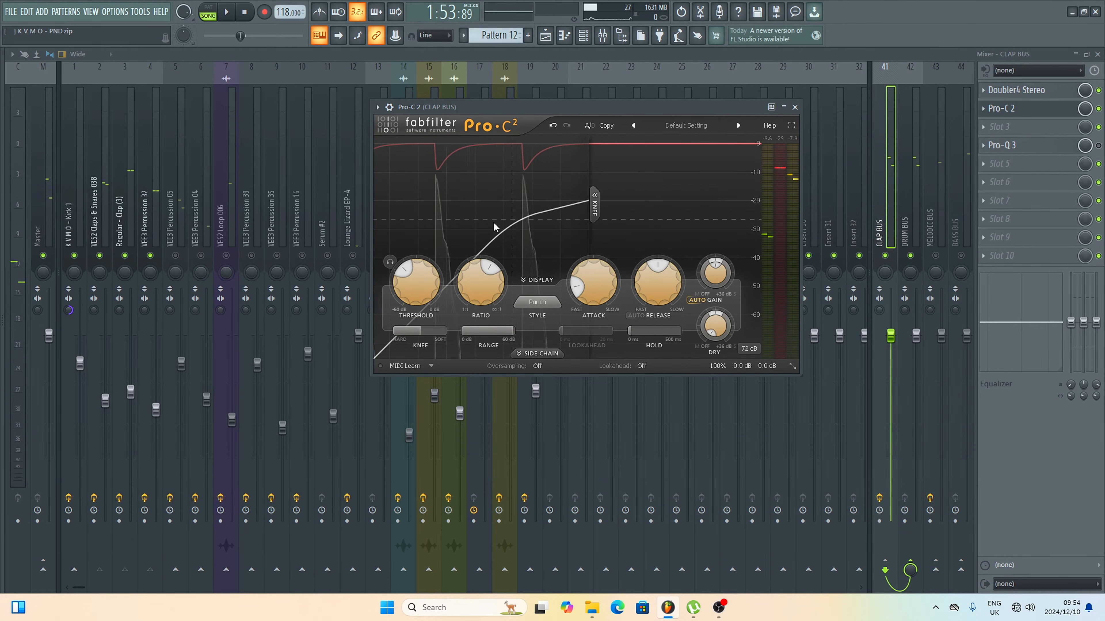
left_click(696, 301)
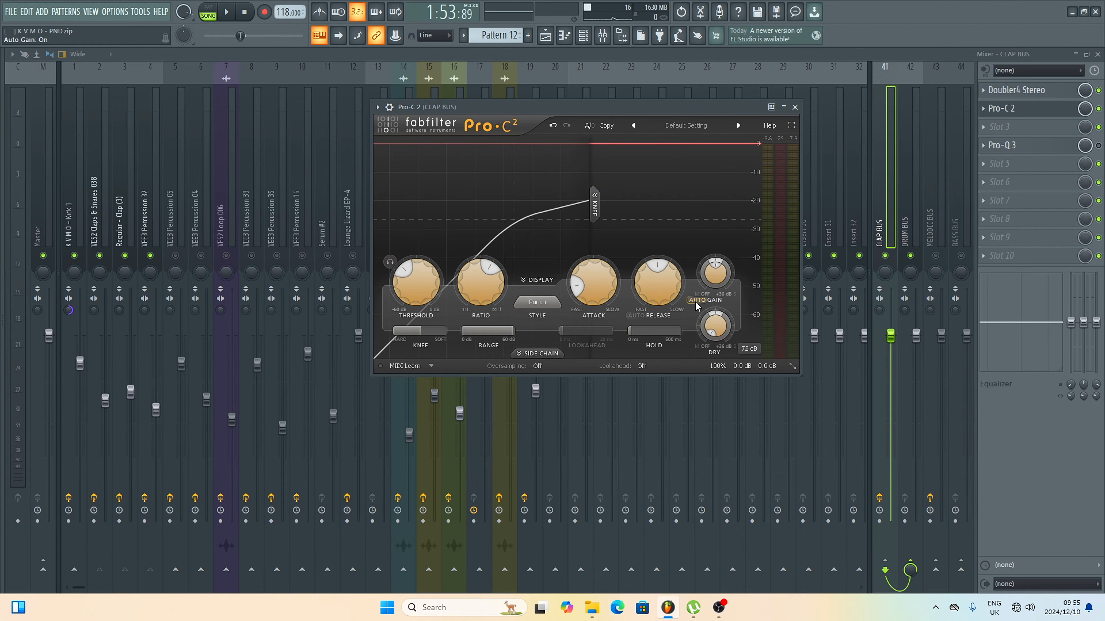
key("space")
left_click(794, 107)
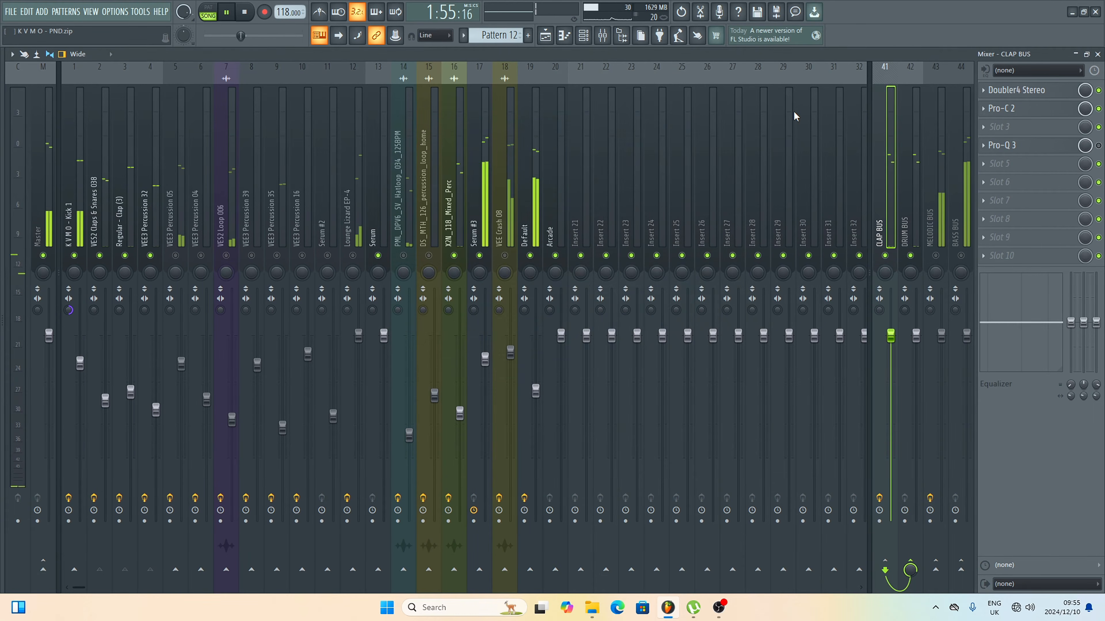
key("space")
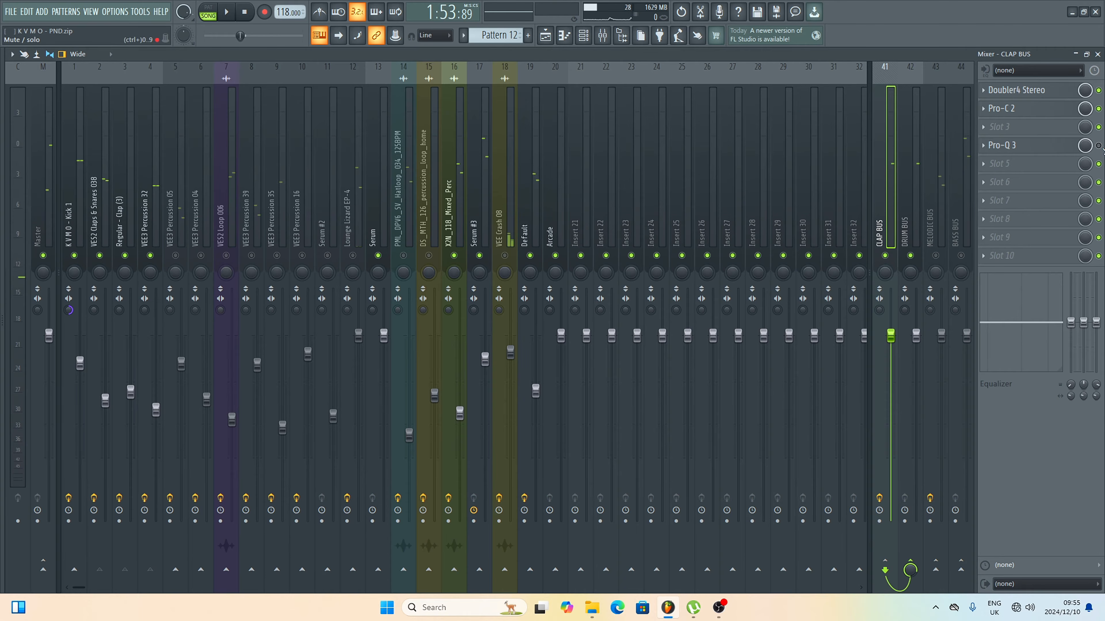
Enable Pro-Q 3 on the clap bus, add a bell cut of -1.40 dB at about 1610 Hz and make it dynamic
left_click(1027, 153)
left_click(543, 266)
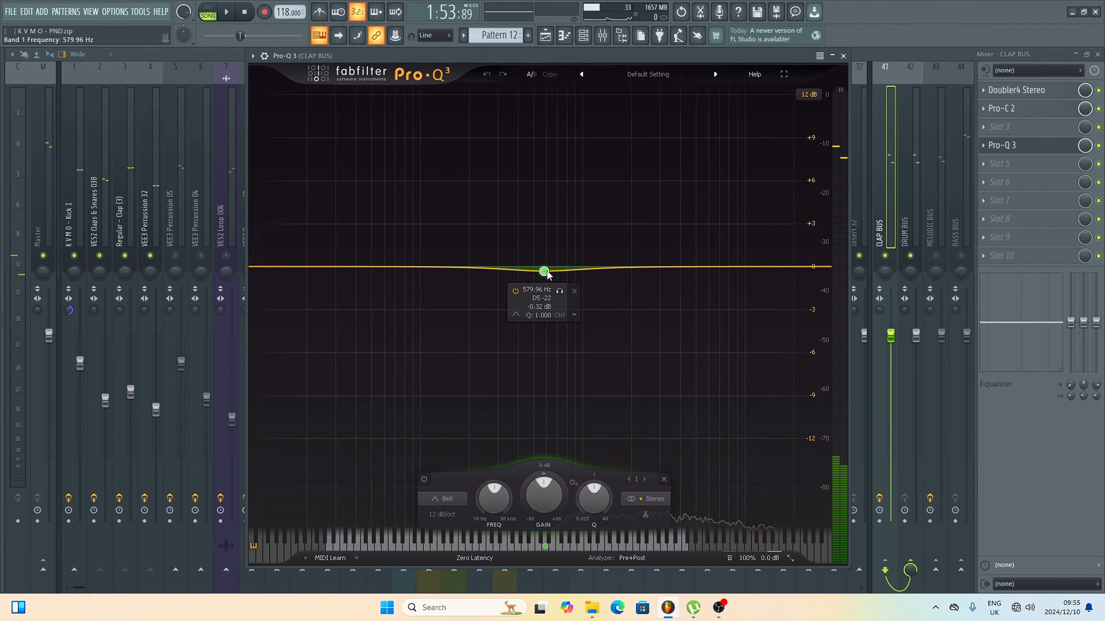
left_click_drag(543, 270, 623, 288)
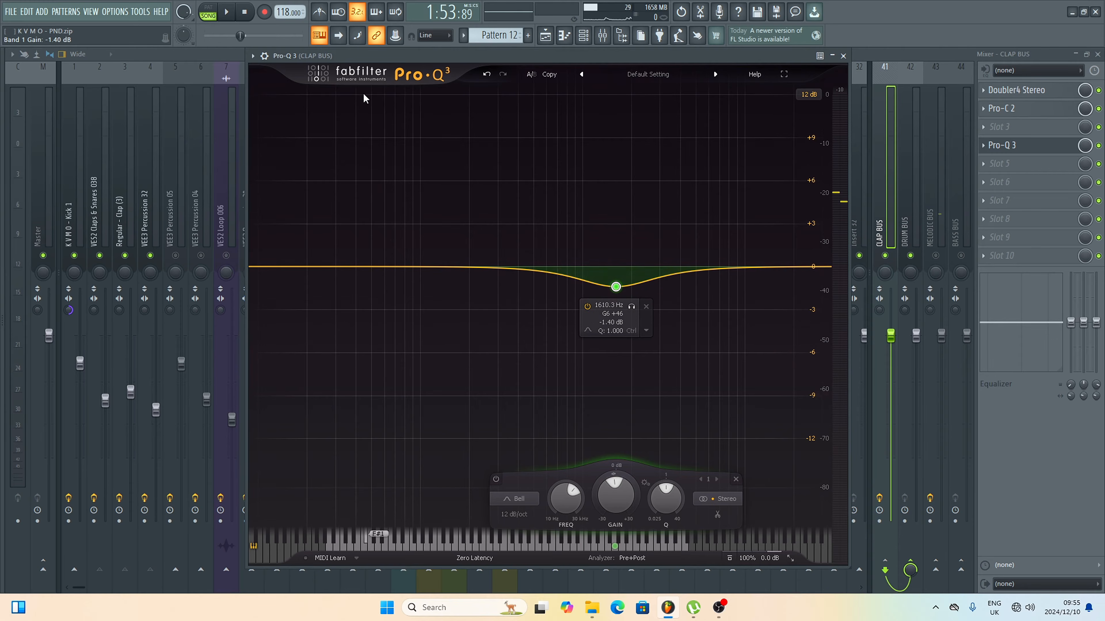
left_click(645, 331)
left_click(681, 370)
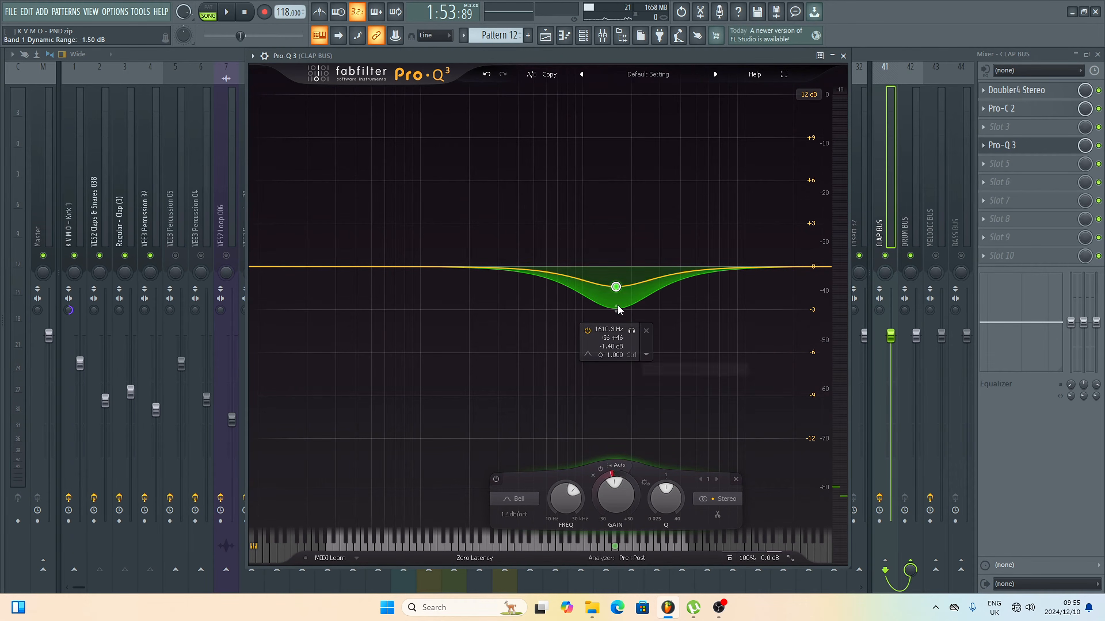
Adjust the dynamic bell band during playback to about 2996 Hz, +1.53 dB gain and a Q of 0.768
left_click_drag(617, 307, 617, 301)
scroll(618, 275, "down", 3)
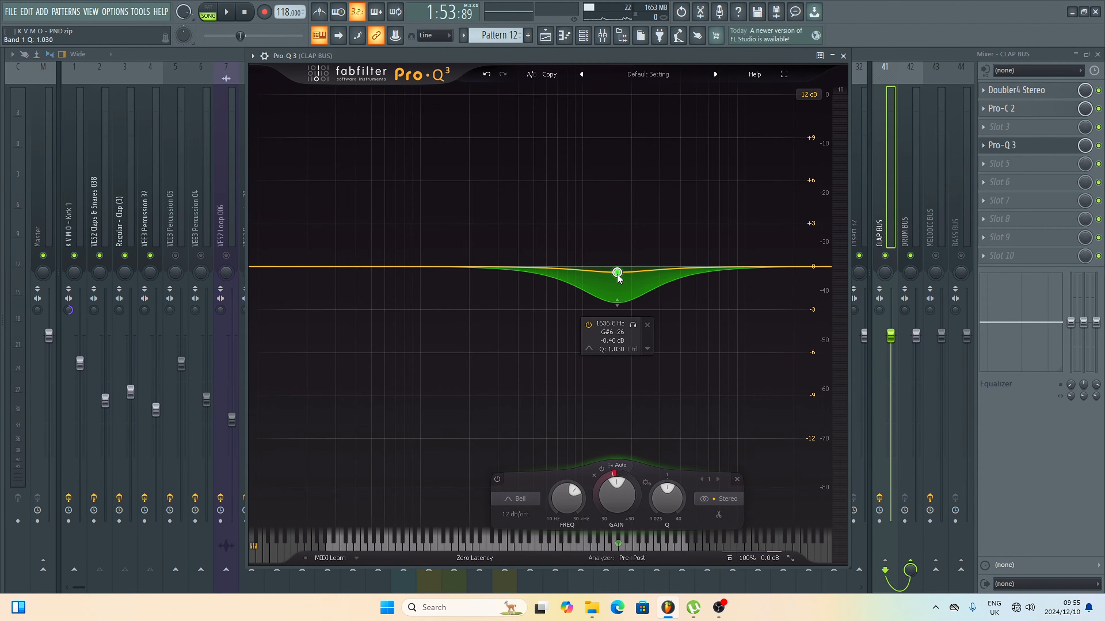
key("space")
left_click_drag(618, 275, 658, 300)
key("space")
left_click_drag(660, 252, 662, 247)
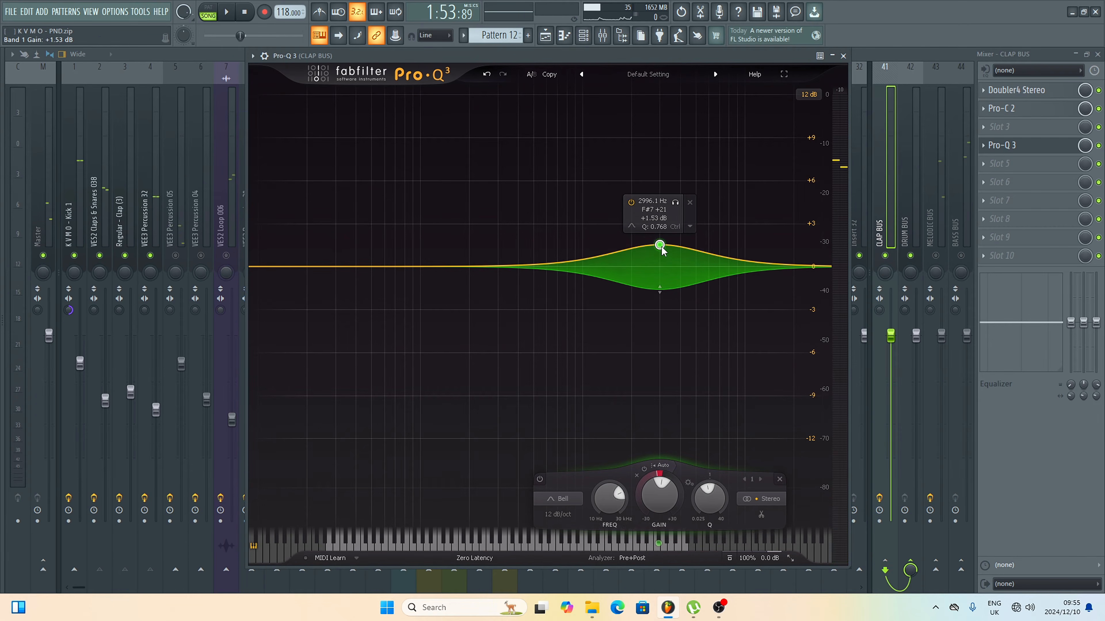
Add a 12 dB/oct low cut at about 711 Hz, audition the clap bus and close Pro-Q 3
left_click_drag(534, 267, 561, 268)
left_click(539, 352)
key("space")
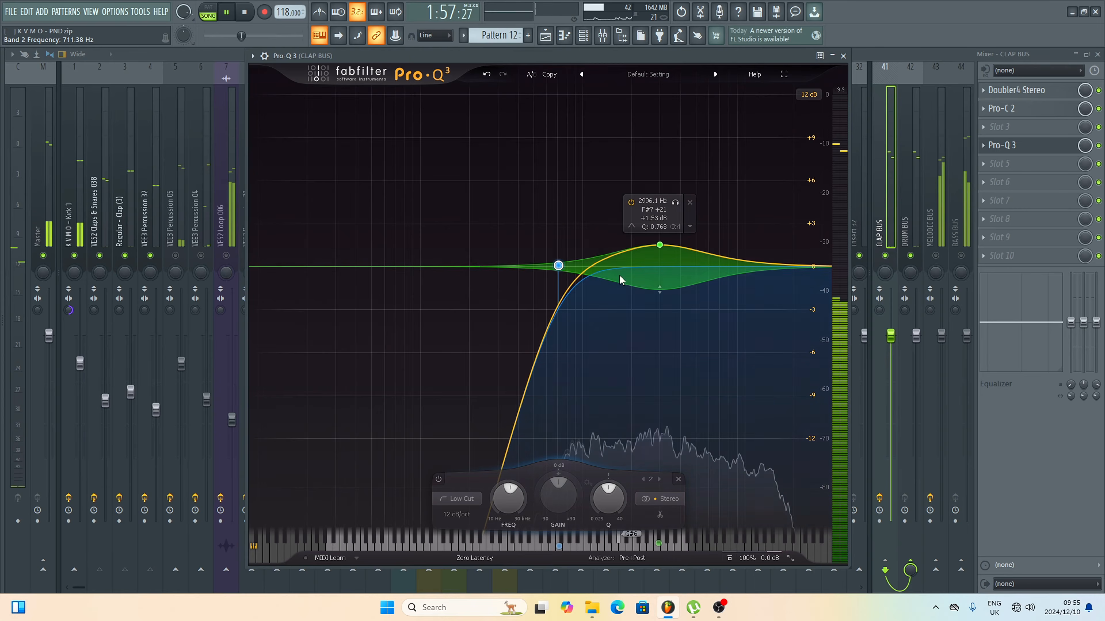
key("space")
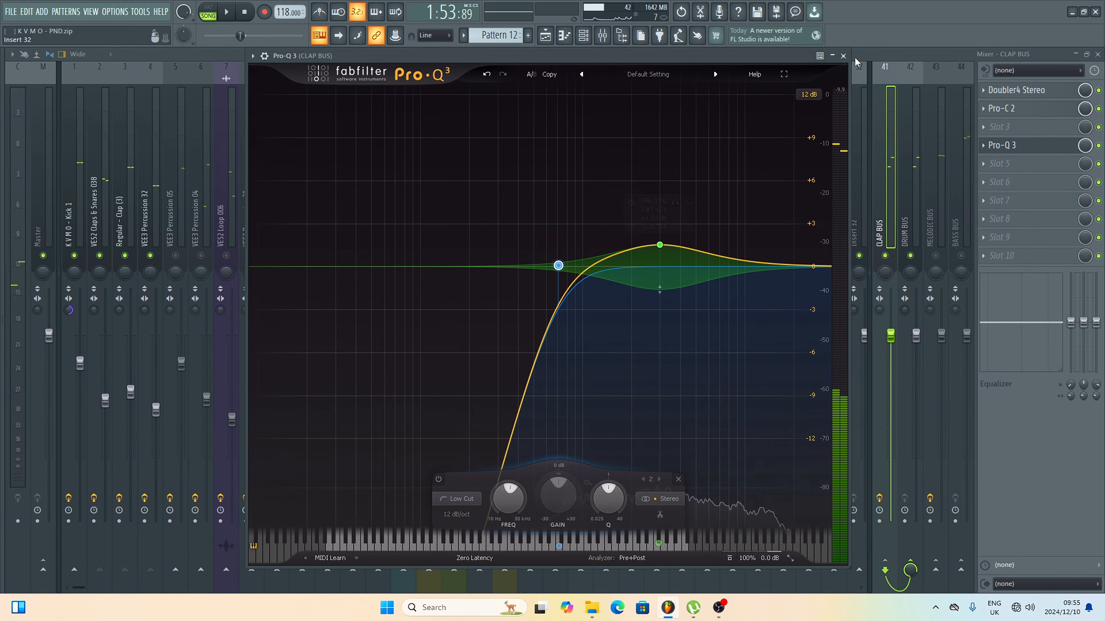
left_click(842, 56)
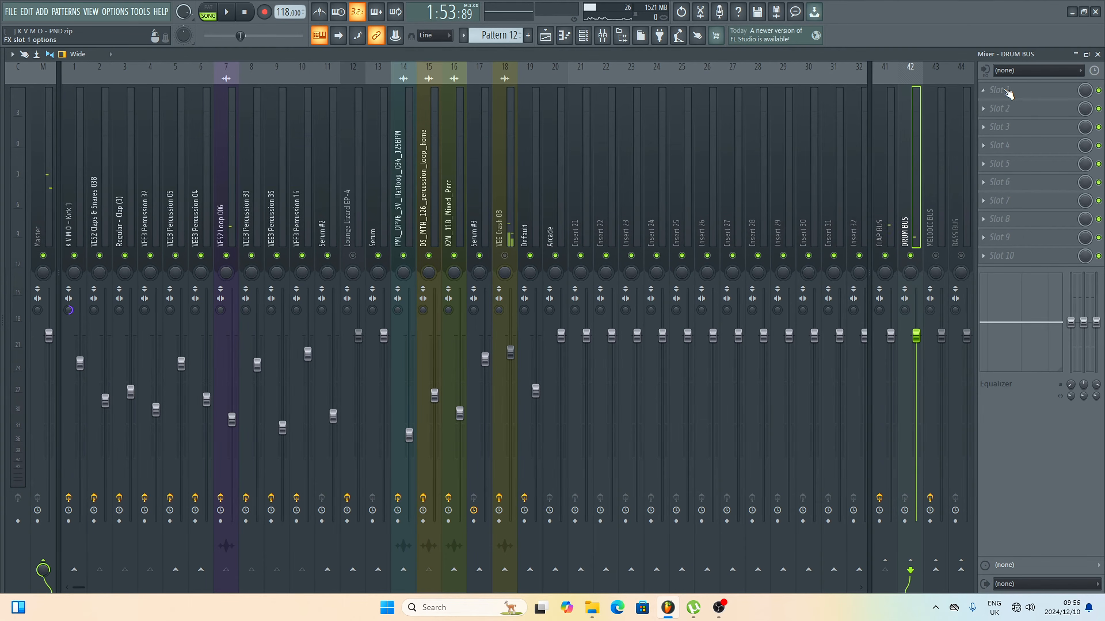
Load RCompressor Stereo into the drum bus's first effect slot and reposition its window
left_click(1014, 92)
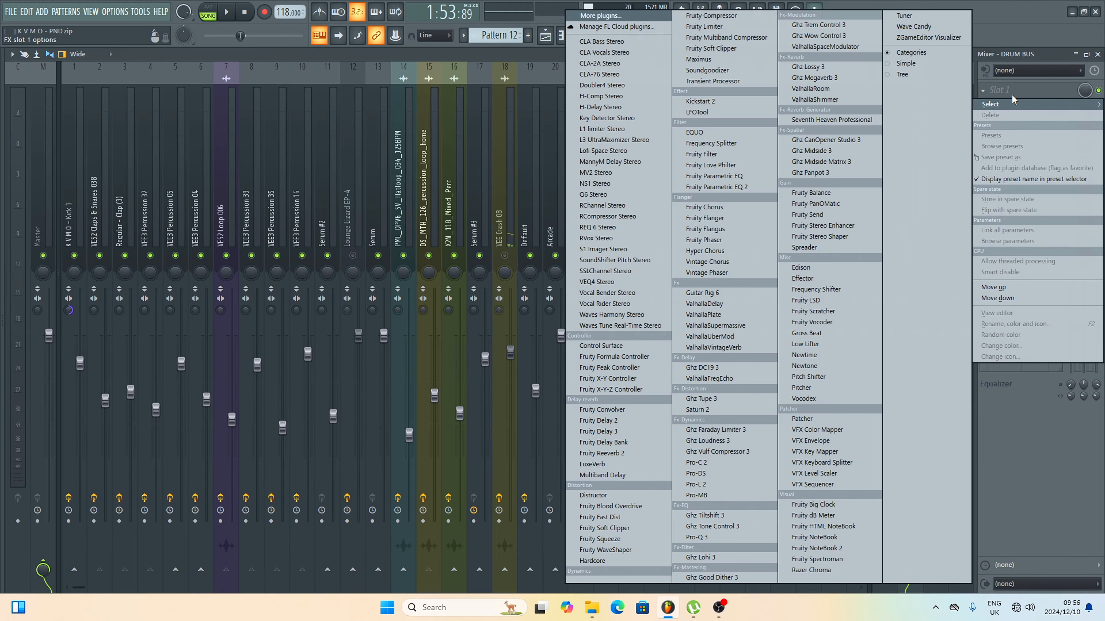
left_click(625, 221)
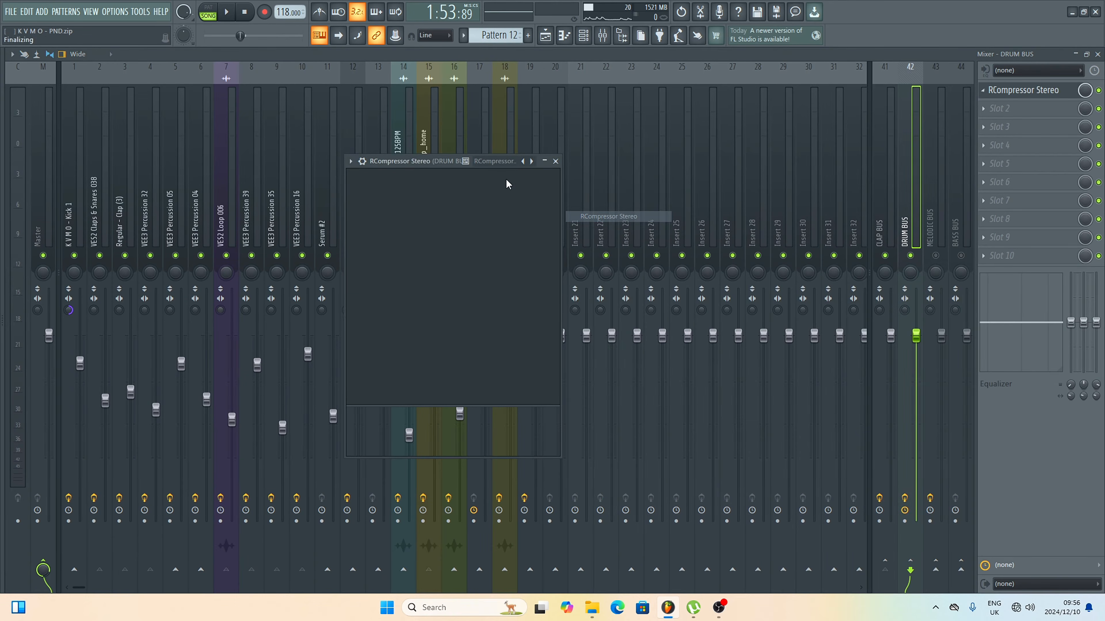
left_click_drag(427, 163, 609, 137)
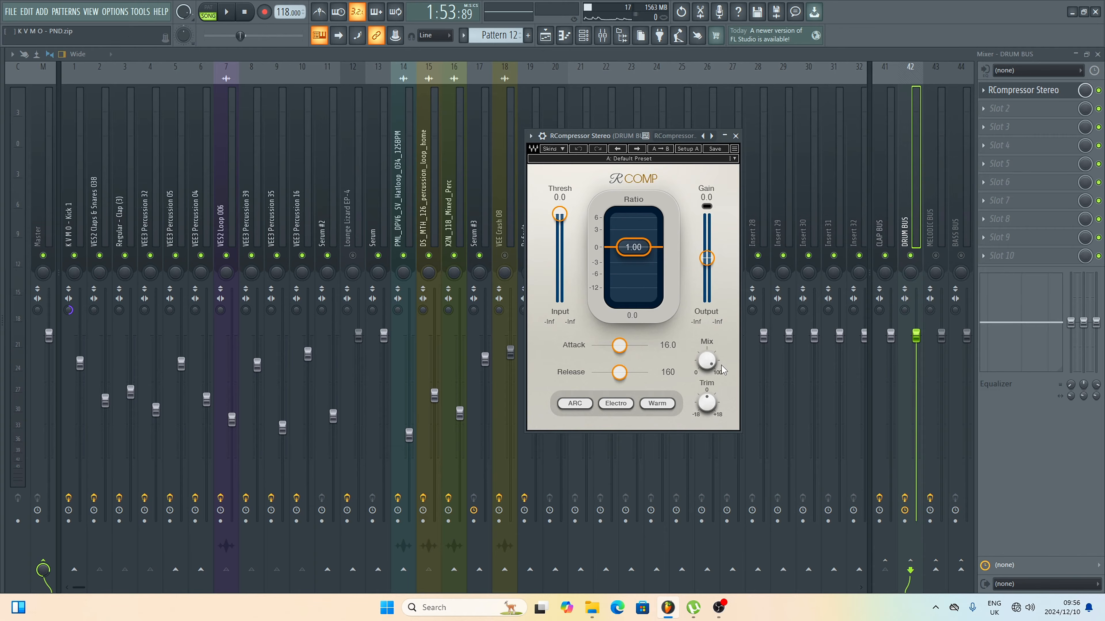
Switch RCompressor from Warm to Smooth and set its attack to 6.82
left_click(656, 403)
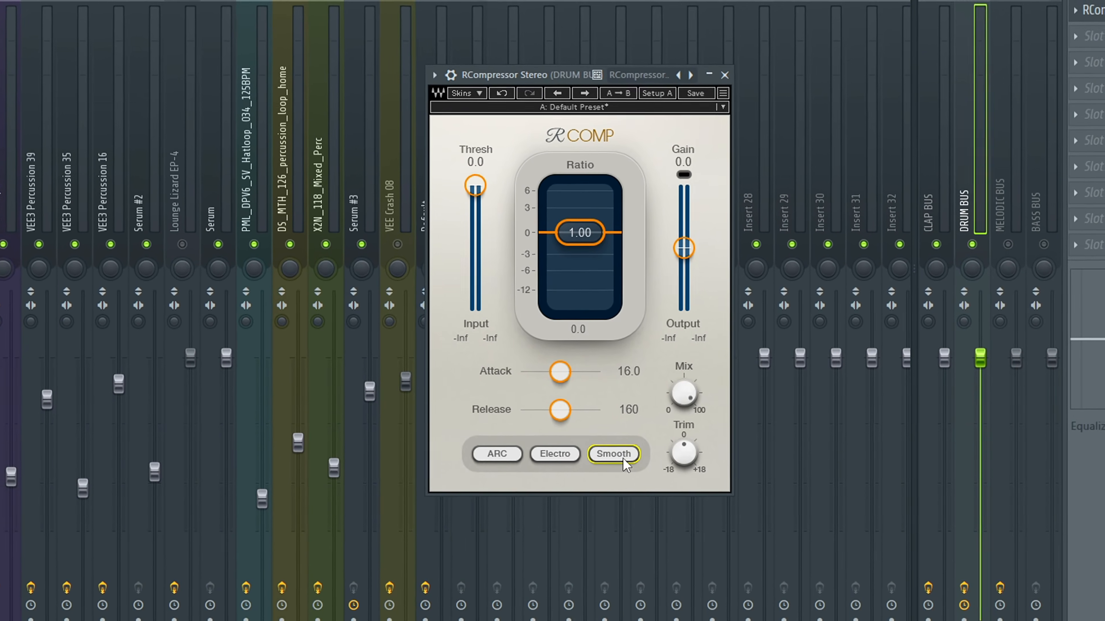
left_click_drag(560, 372, 551, 372)
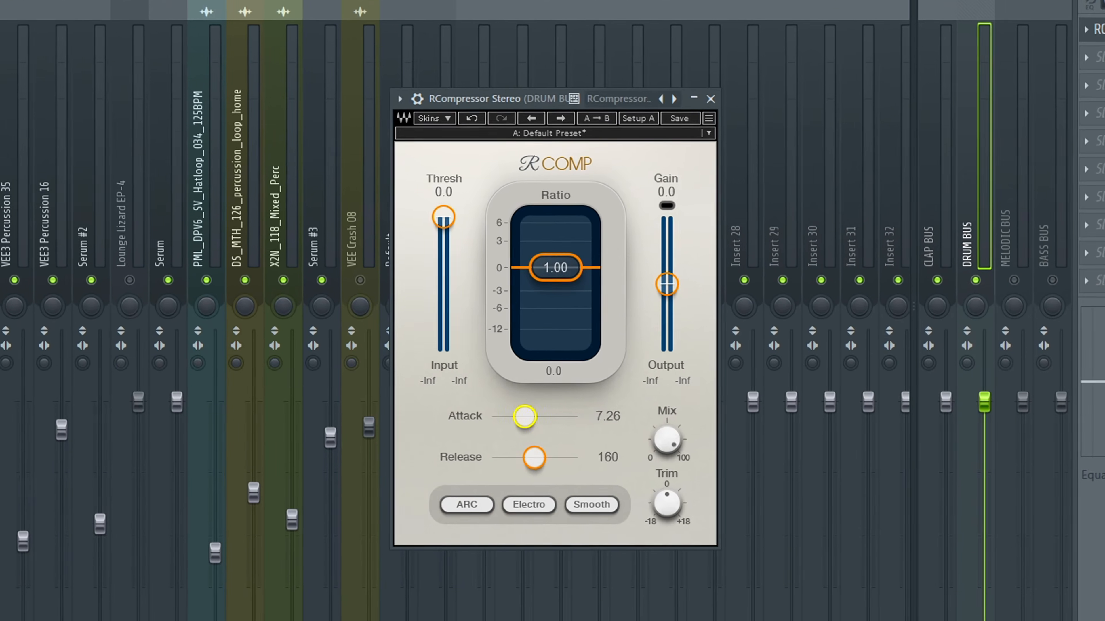
left_click_drag(525, 417, 522, 417)
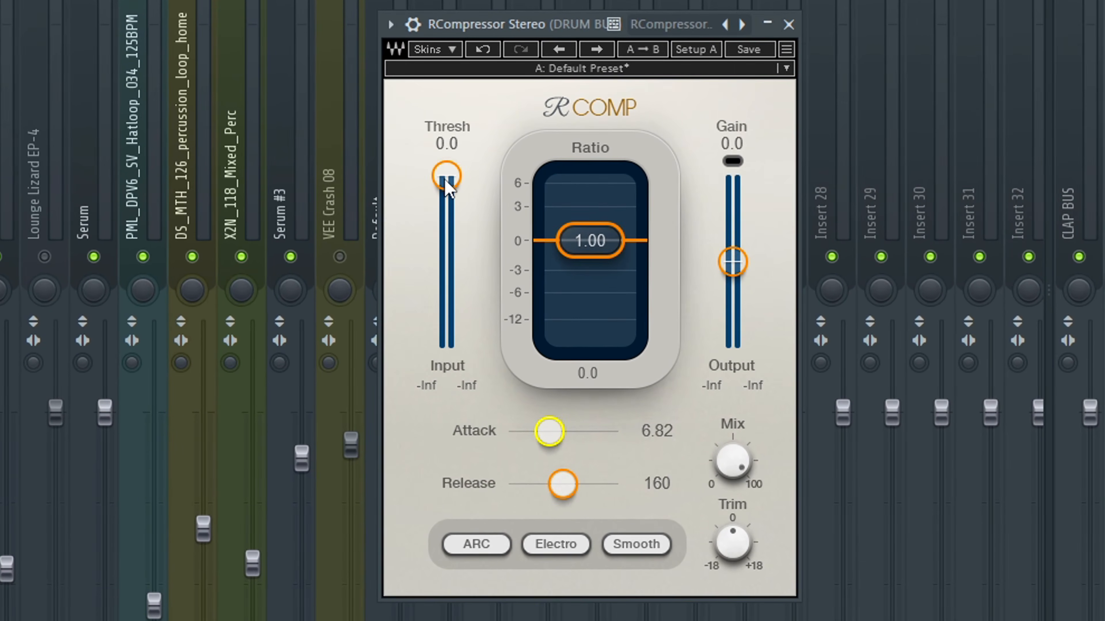
Set the drum bus compressor's threshold to -15.4, ratio to 1.68 and release to 104 ms, and close it
left_click_drag(446, 180, 446, 187)
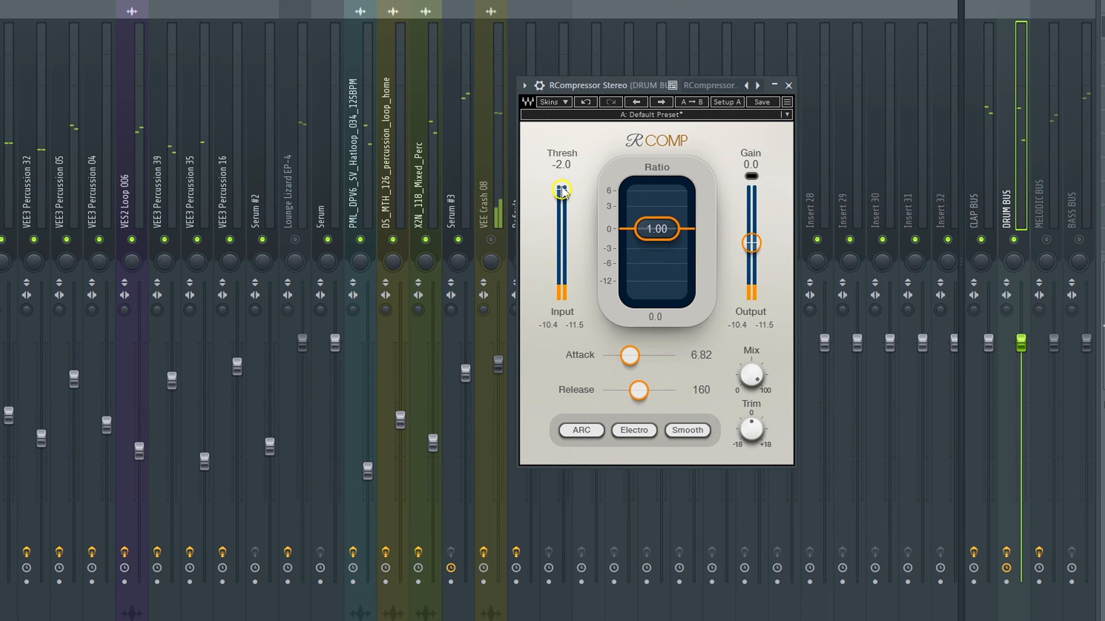
left_click_drag(562, 191, 560, 225)
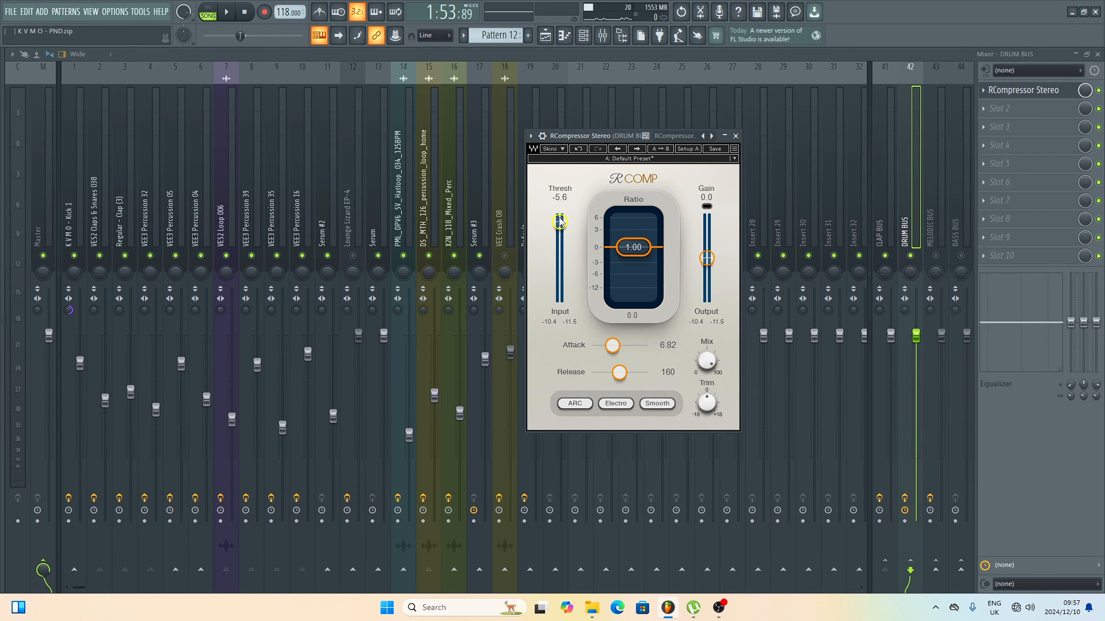
left_click_drag(631, 257, 653, 254)
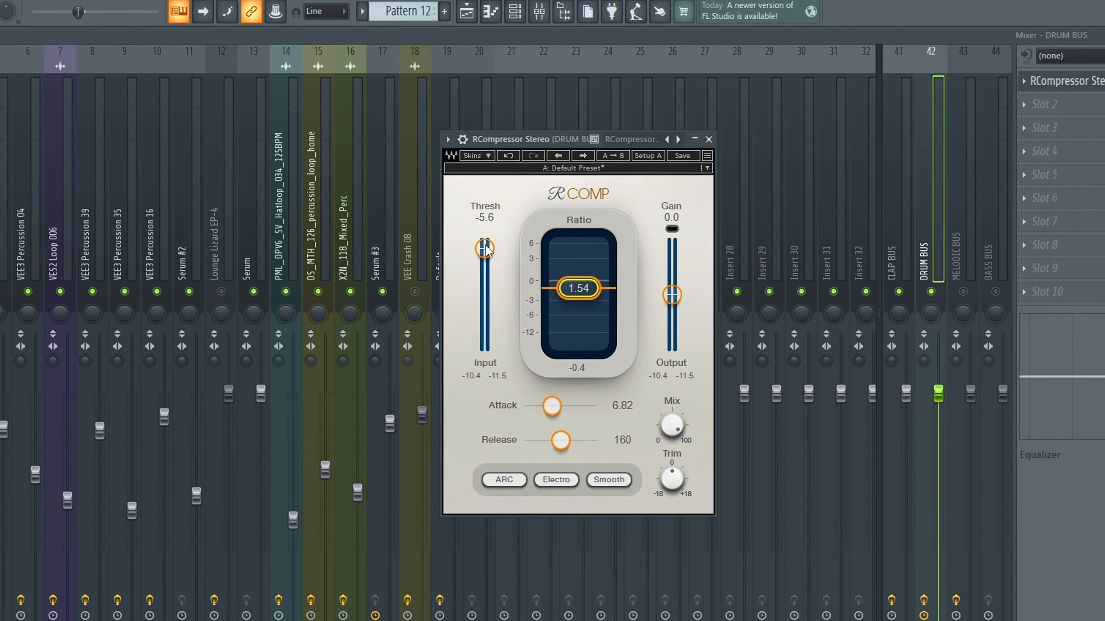
left_click_drag(486, 249, 486, 245)
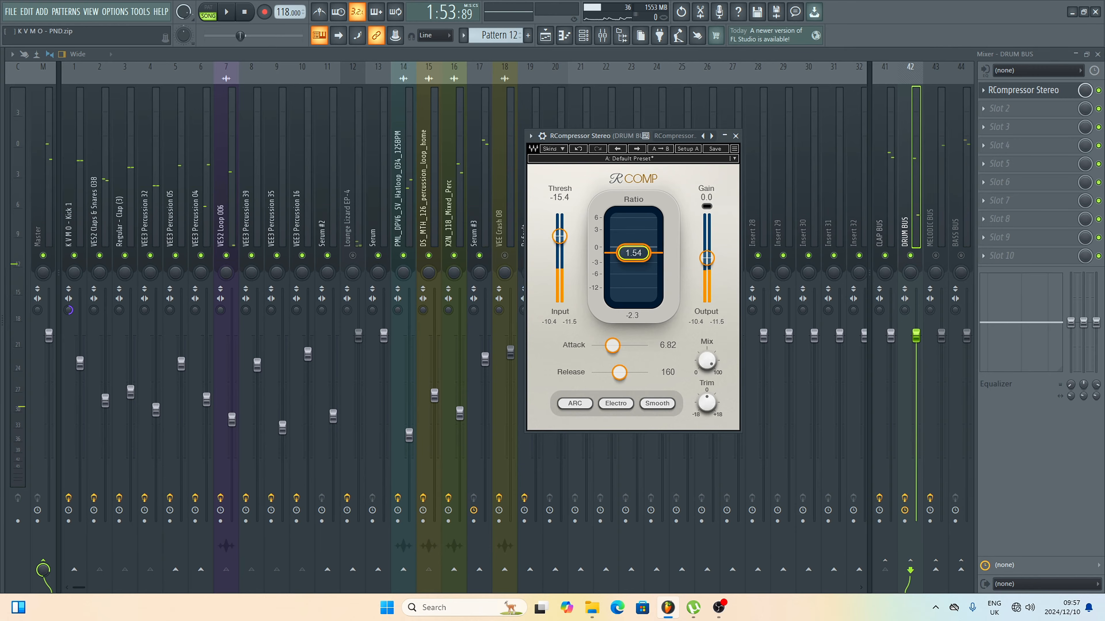
left_click_drag(633, 253, 633, 254)
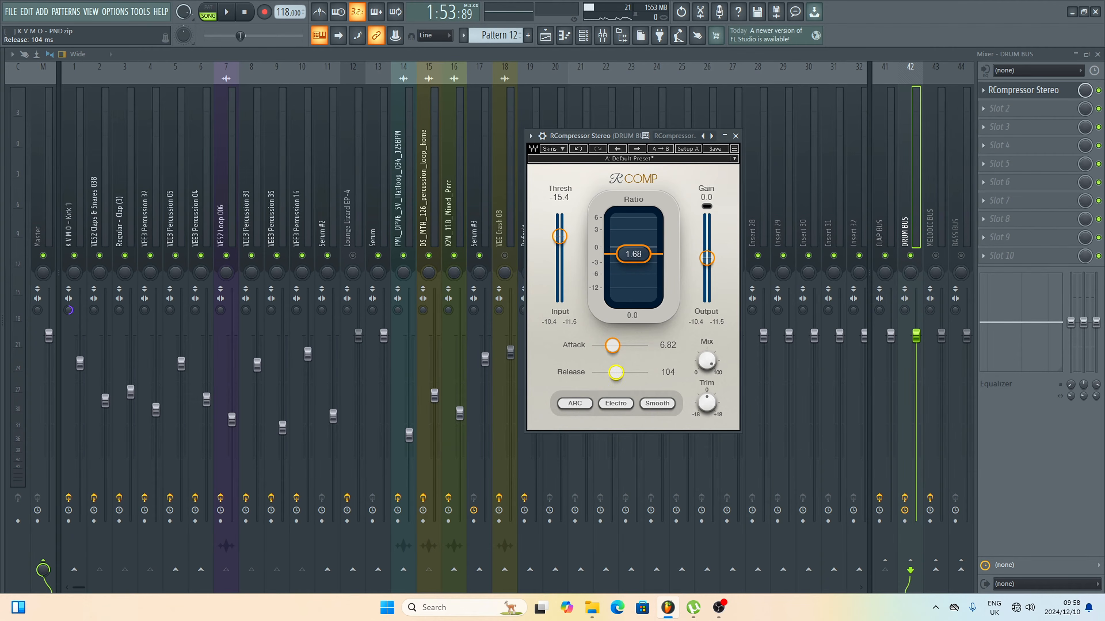
left_click(735, 136)
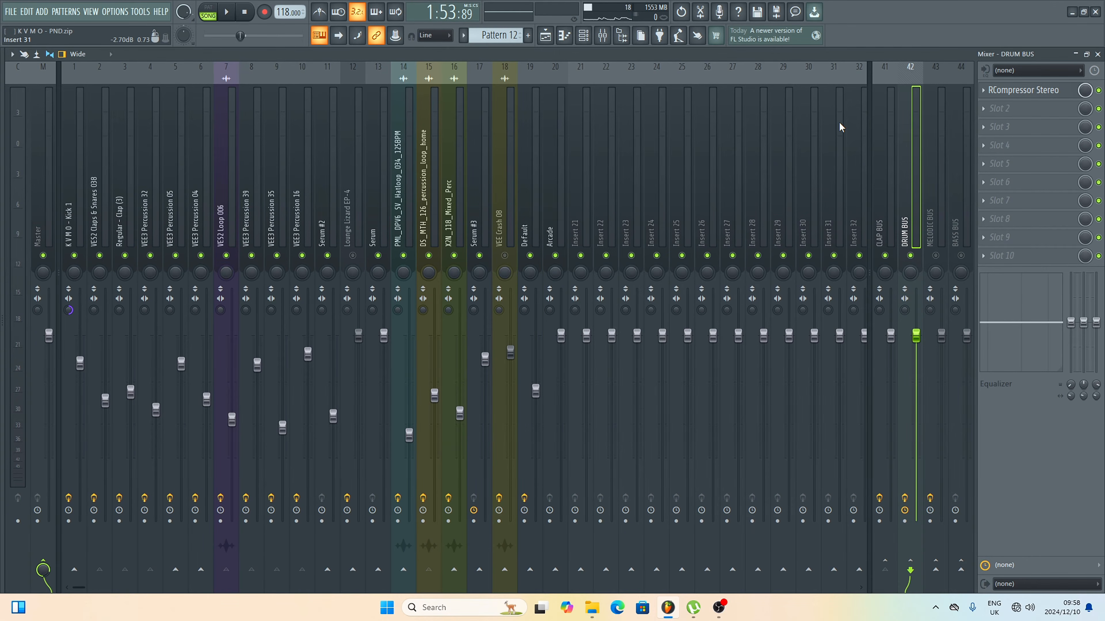
Load Pro-MB into the drum bus's third effect slot and apply its Drums preset Punch Wide Love bM
left_click(995, 129)
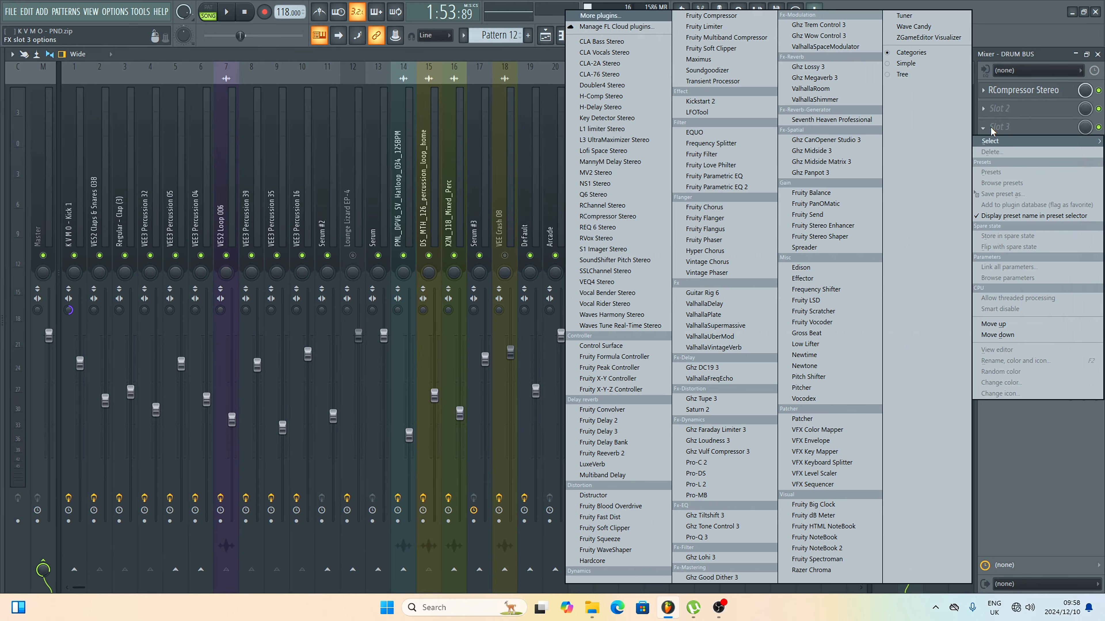
left_click(716, 494)
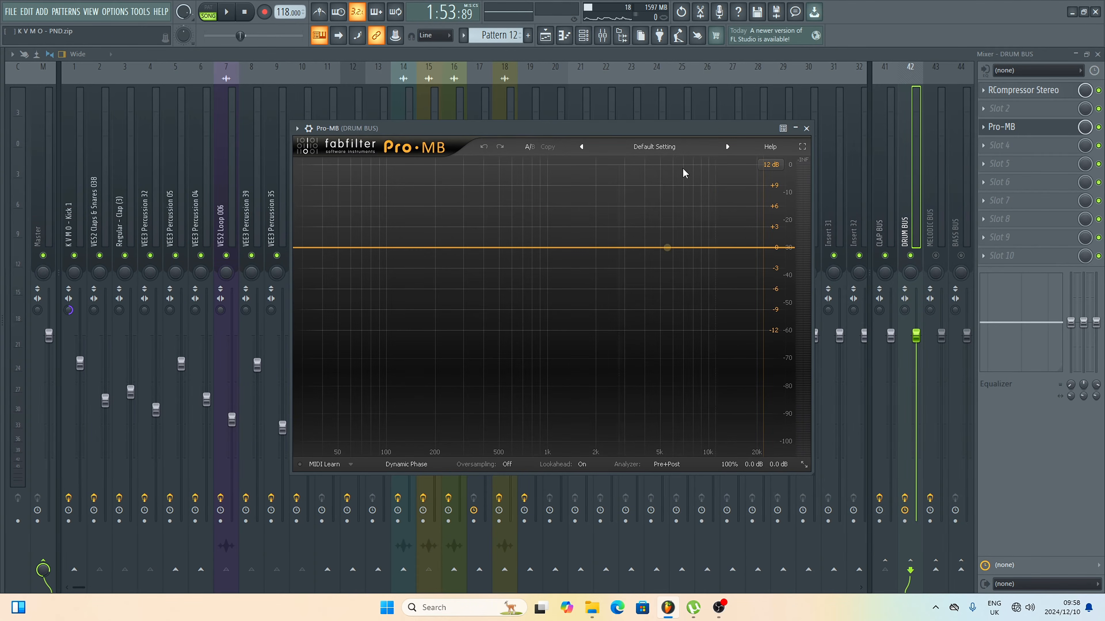
left_click(660, 148)
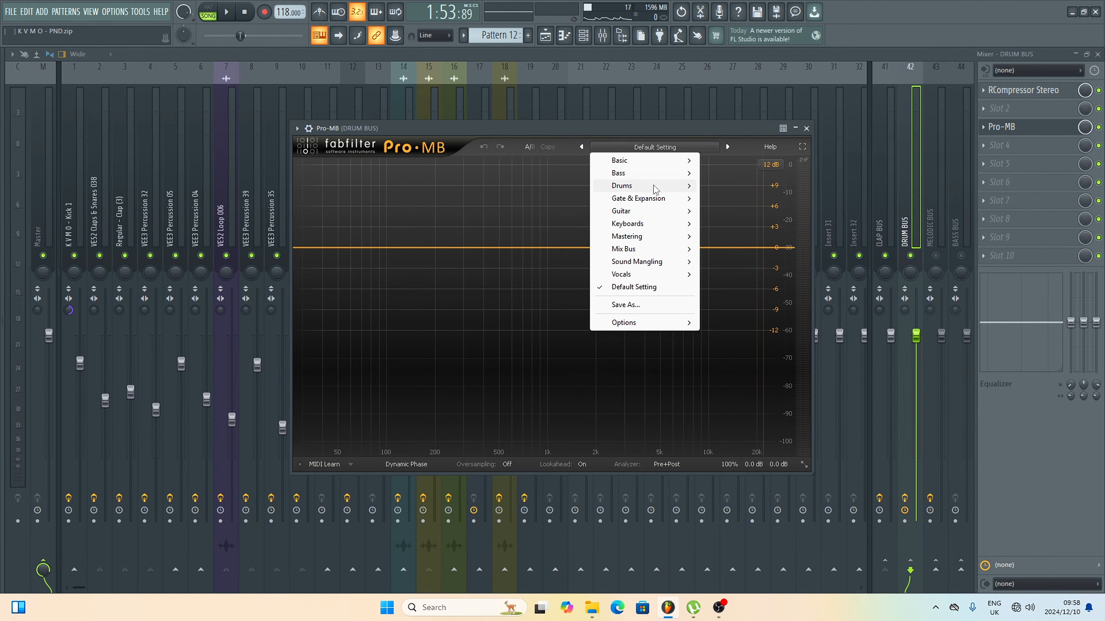
mouse_move(655, 187)
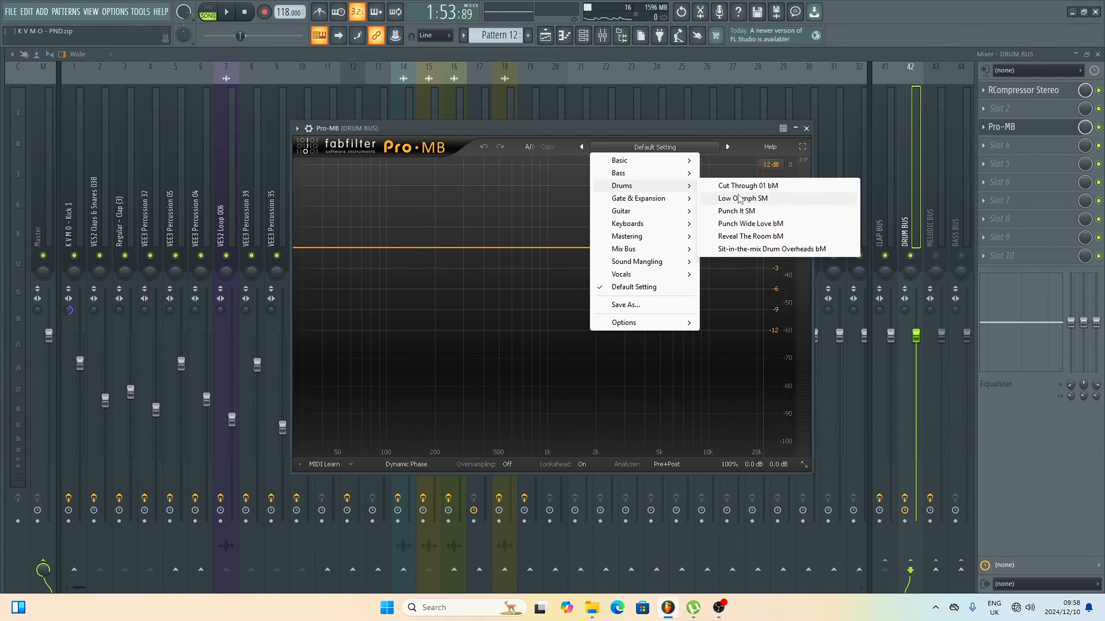
left_click(740, 225)
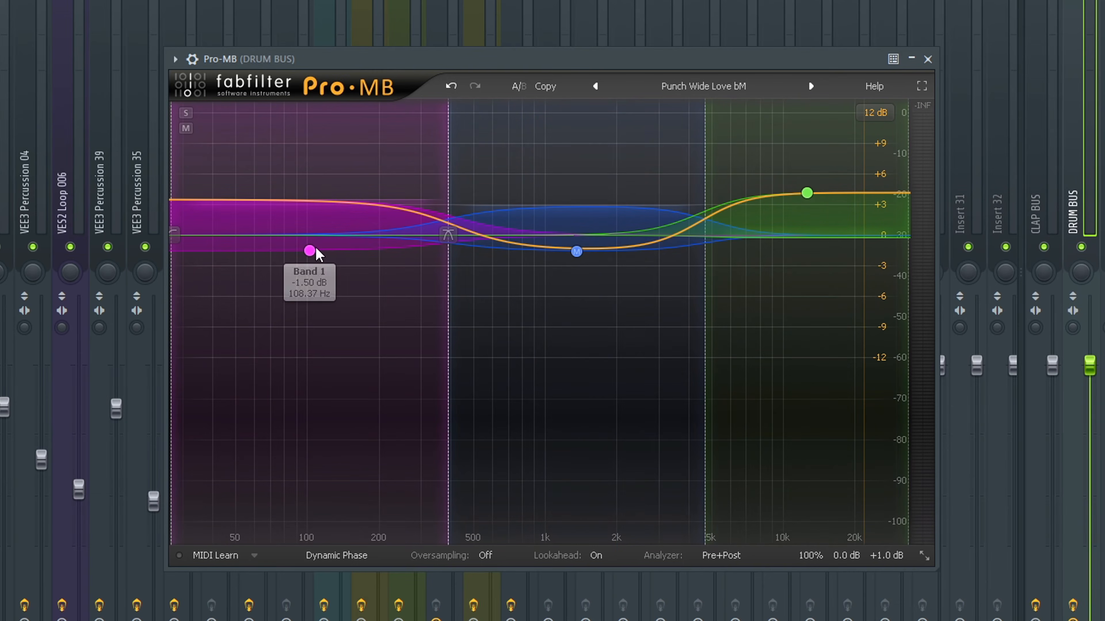
Remove Pro-MB's low band and set band 2's range to about -3.5 dB and its level to about +0.7 dB
left_click(309, 250)
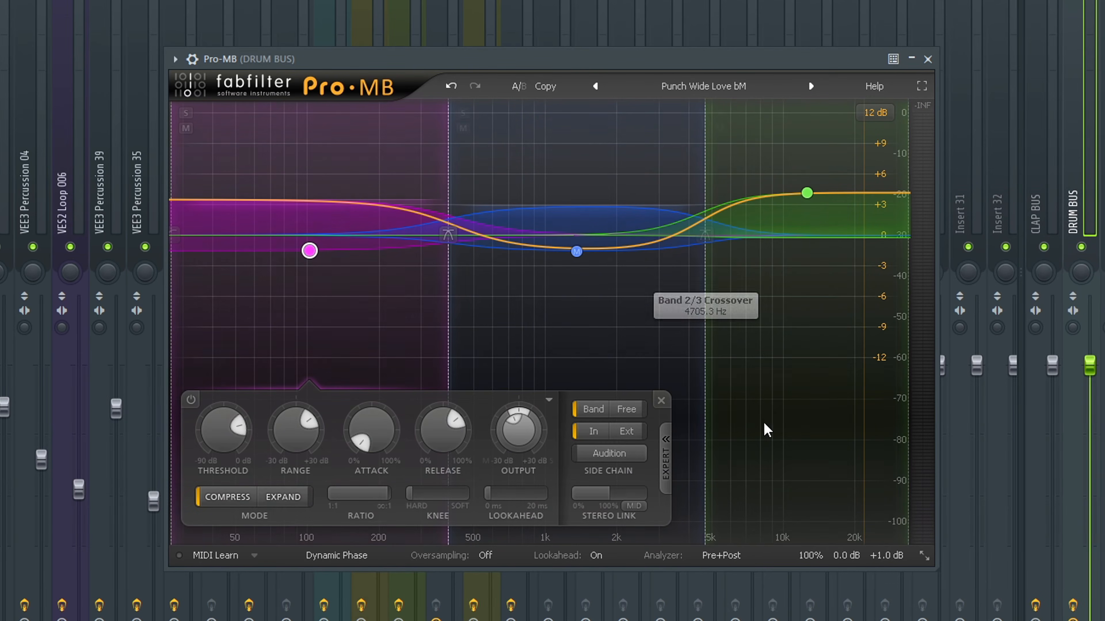
left_click(661, 400)
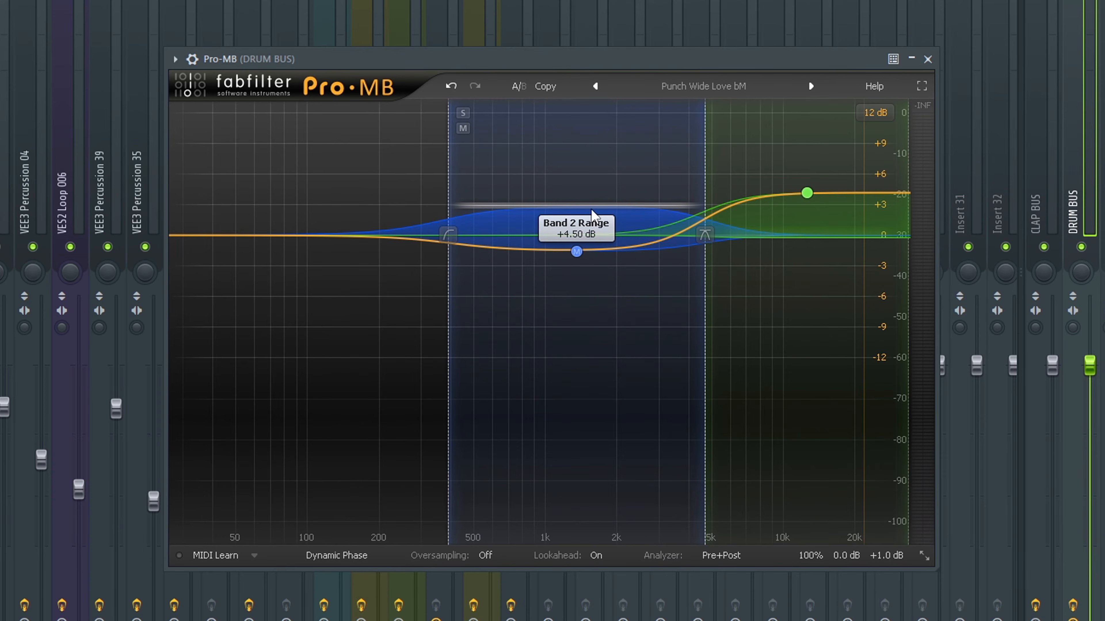
left_click(576, 251)
left_click_drag(587, 267, 587, 294)
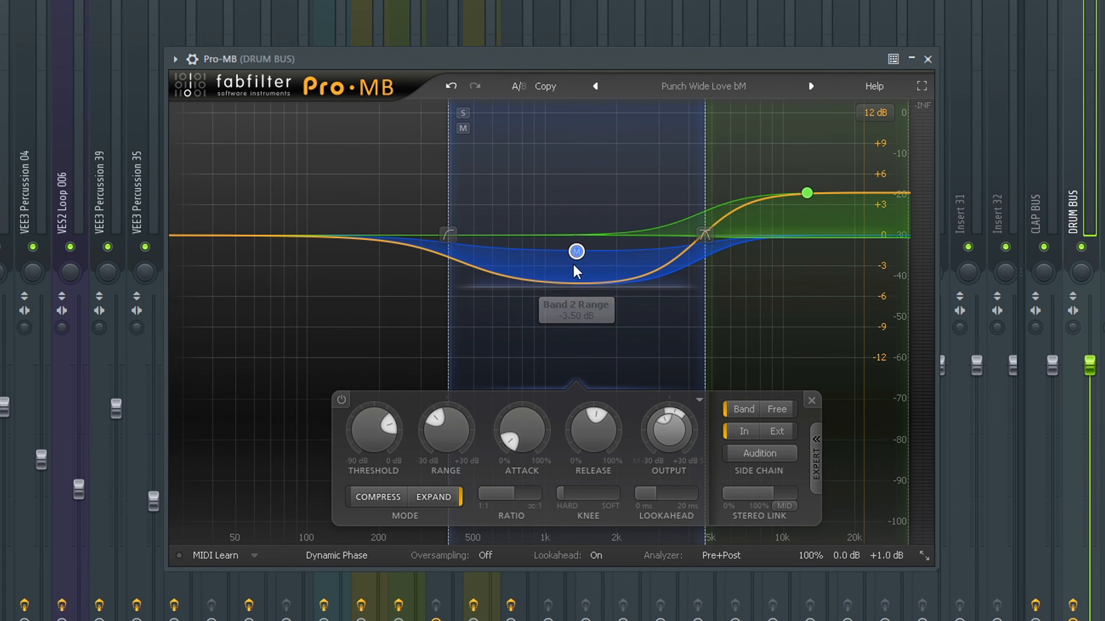
left_click_drag(574, 255, 574, 242)
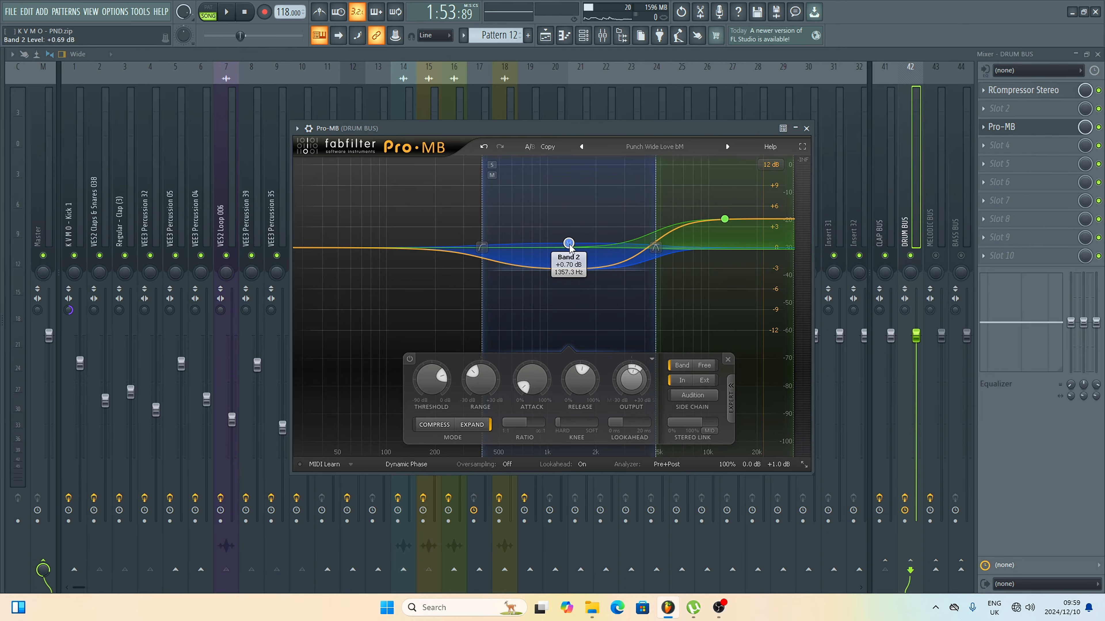
Audition Pro-MB's high band in solo during playback, then unsolo it and stop the song
key("space")
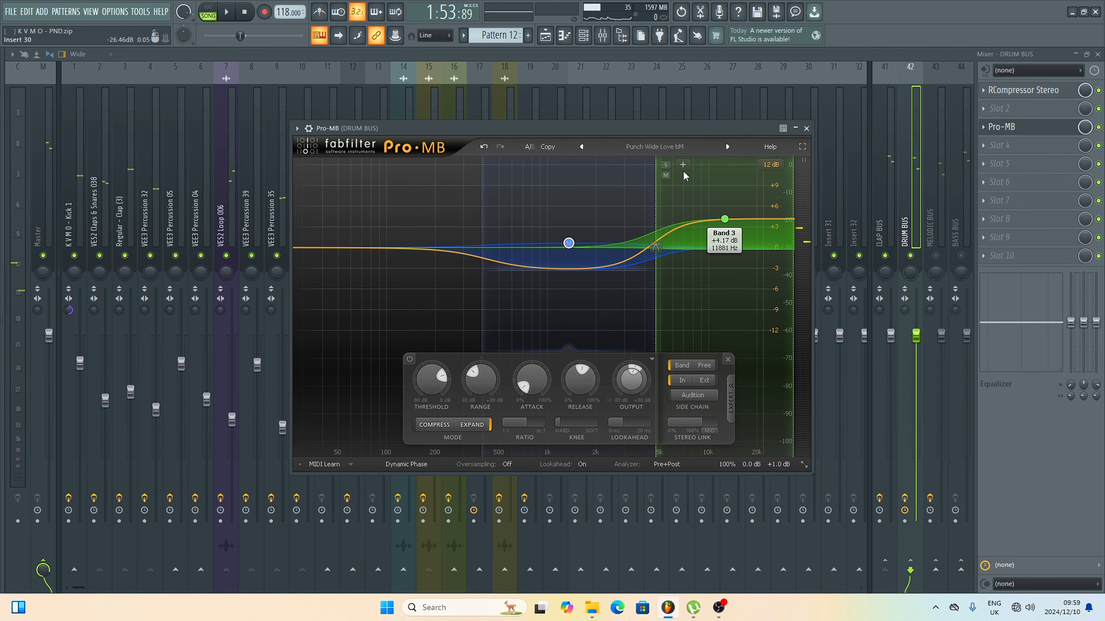
left_click(666, 165)
key("space")
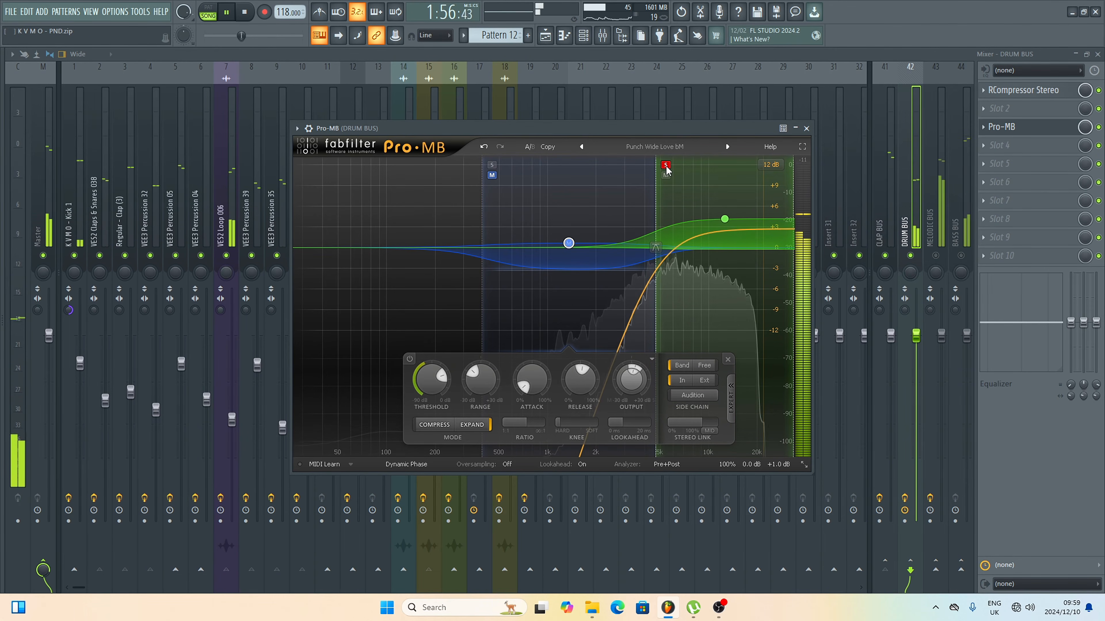
left_click(666, 165)
key("space")
Set band 3's range to about -5.9 dB and its level to about +2 dB, audition it and close Pro-MB
mouse_move(736, 228)
left_click_drag(729, 222, 725, 250)
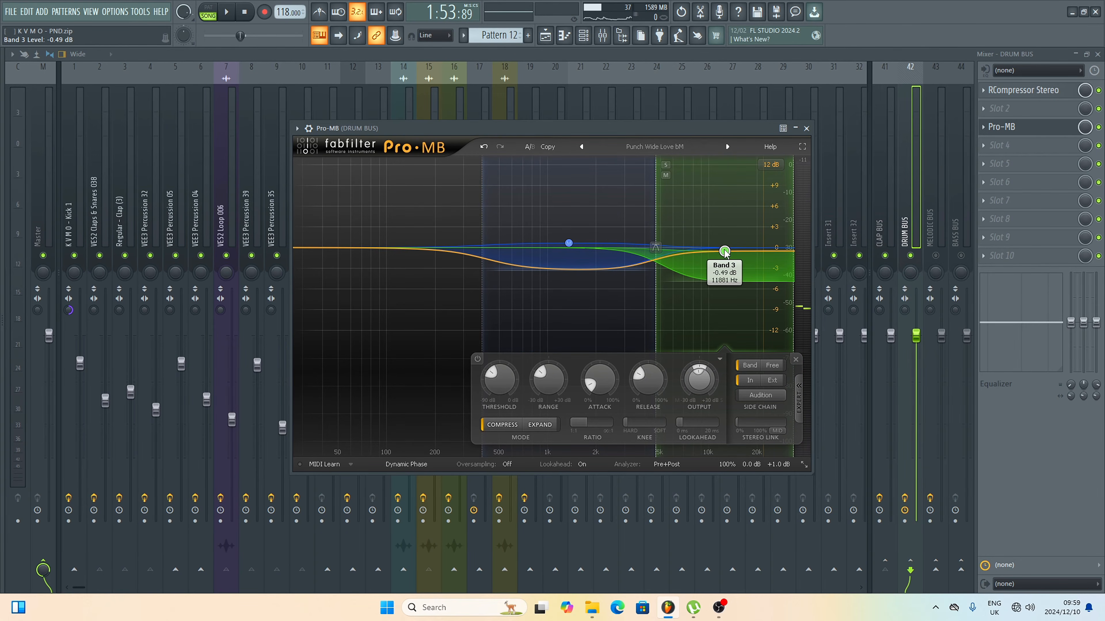
left_click_drag(760, 284, 761, 296)
mouse_move(729, 250)
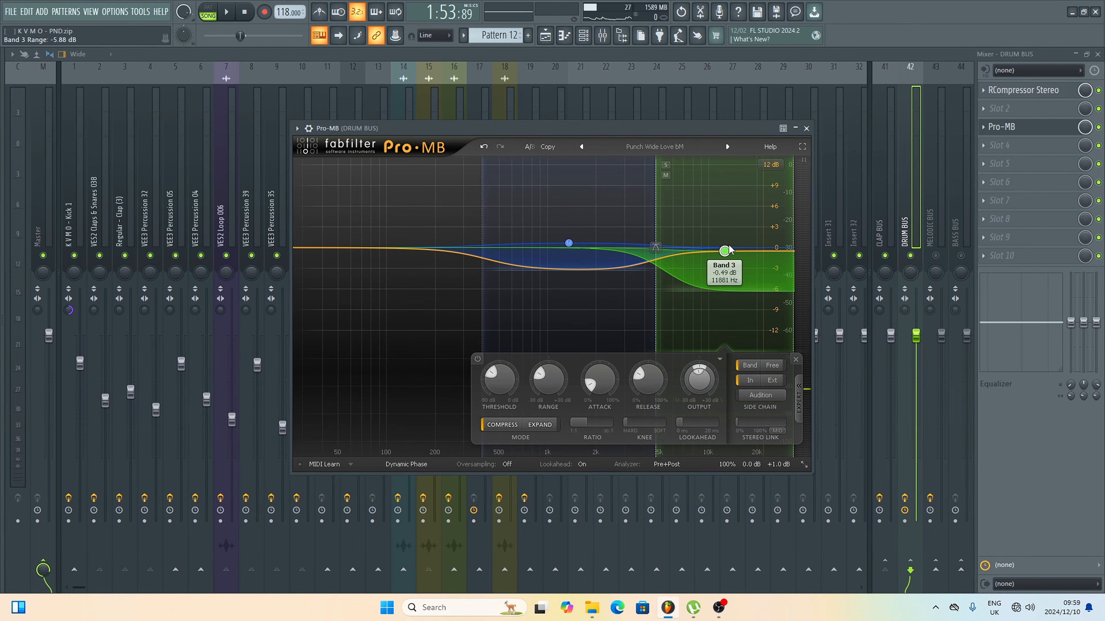
key("space")
left_click_drag(724, 251, 725, 234)
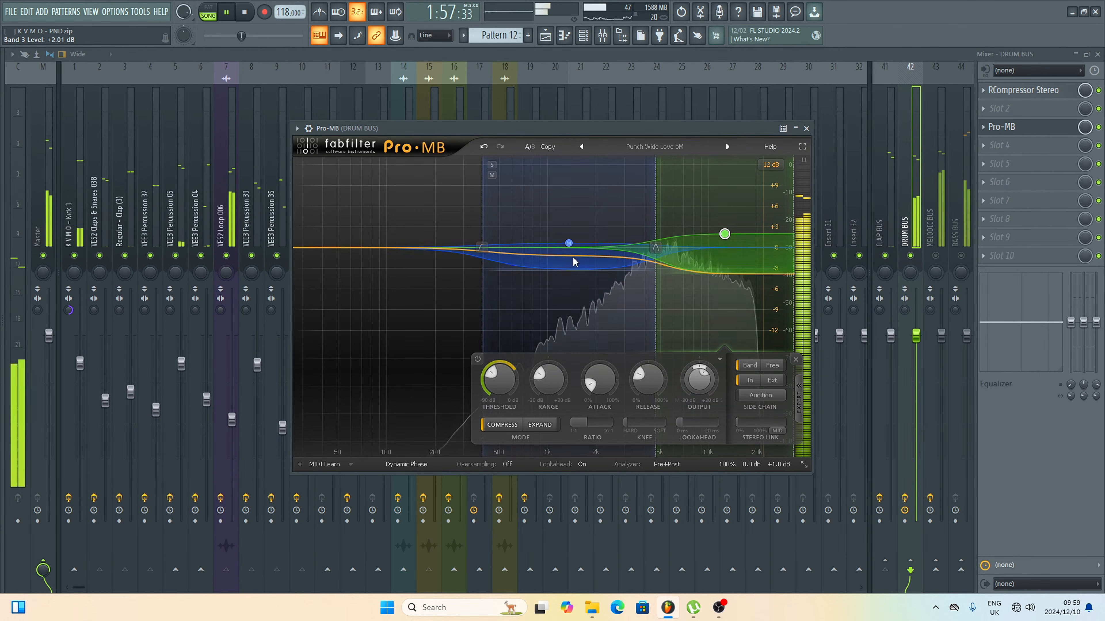
key("space")
left_click(806, 128)
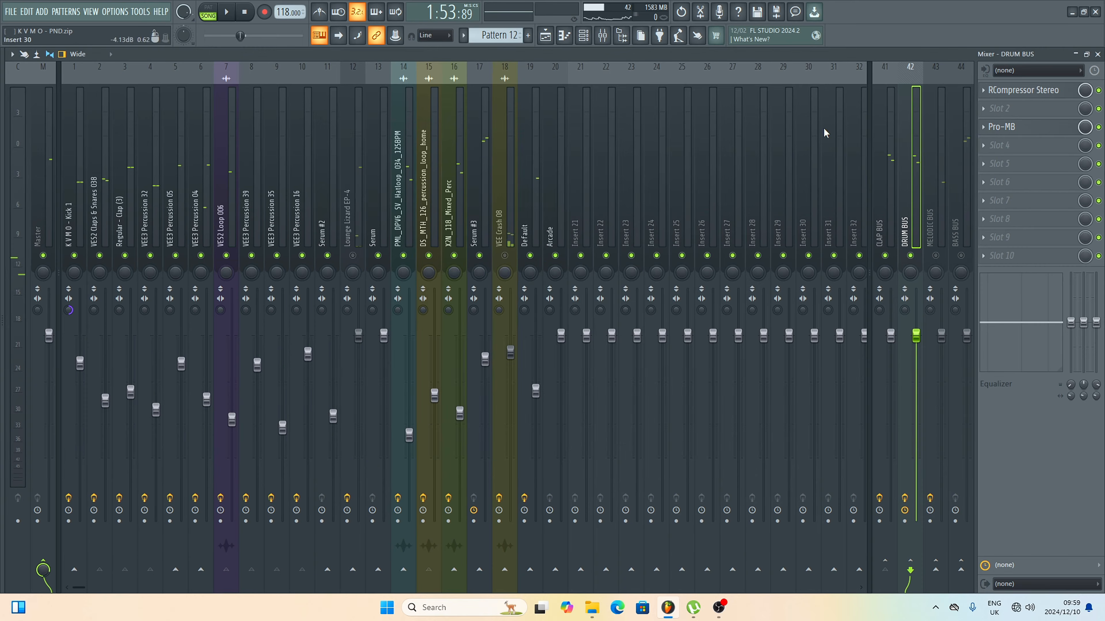
Load Fruity Parametric EQ 2 into the drum bus's fourth effect slot and apply the 40Hz + 18kHz cut preset
left_click(989, 145)
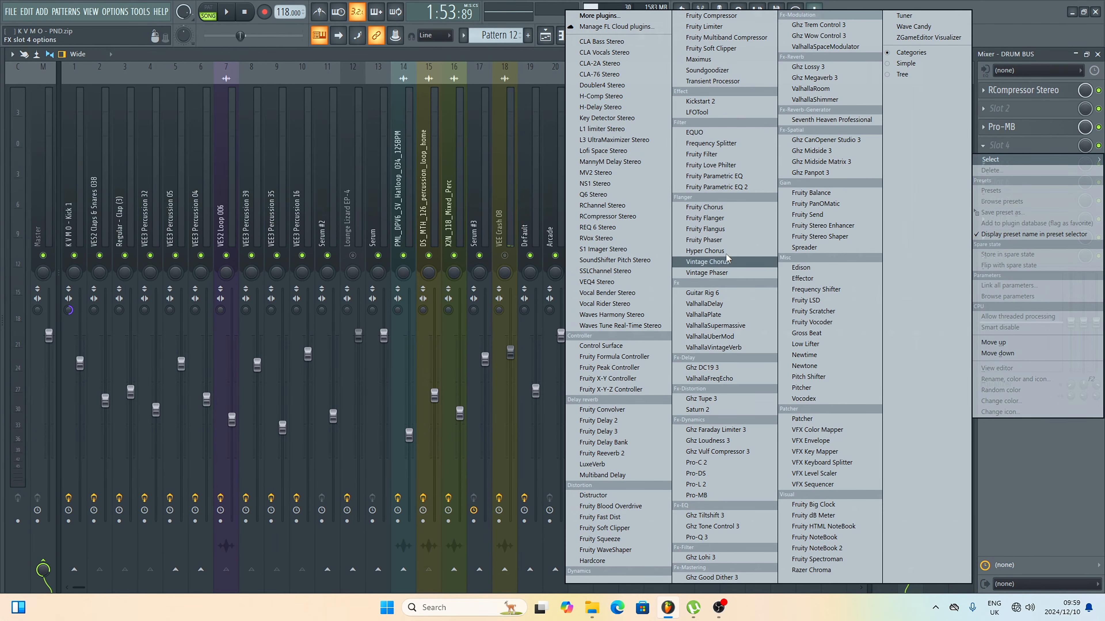
left_click(736, 191)
left_click_drag(296, 131, 539, 143)
left_click(605, 136)
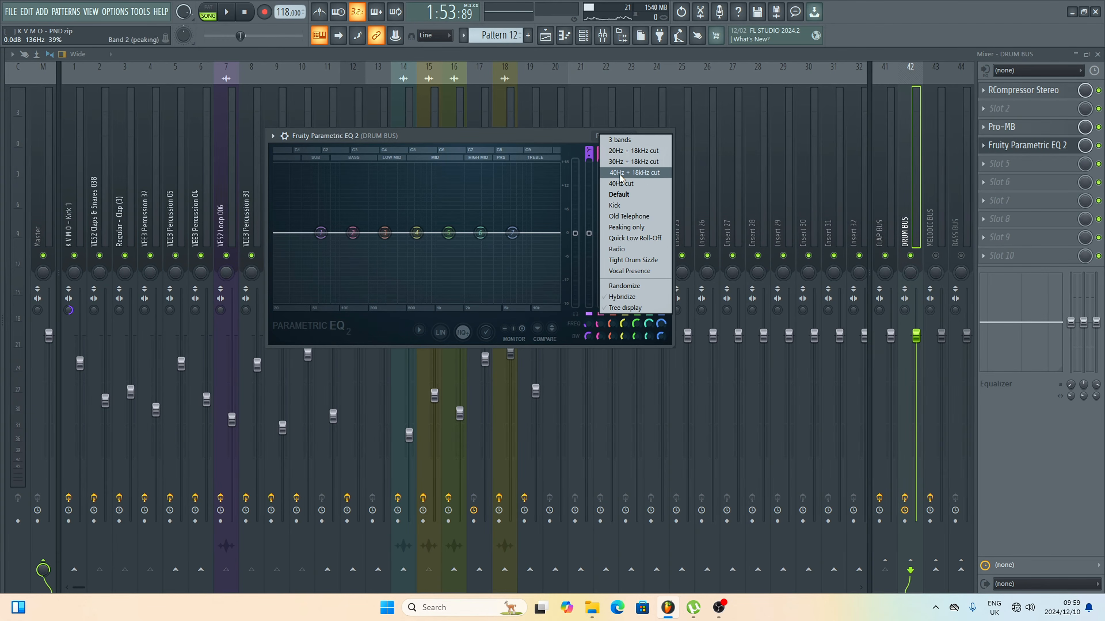
left_click(633, 173)
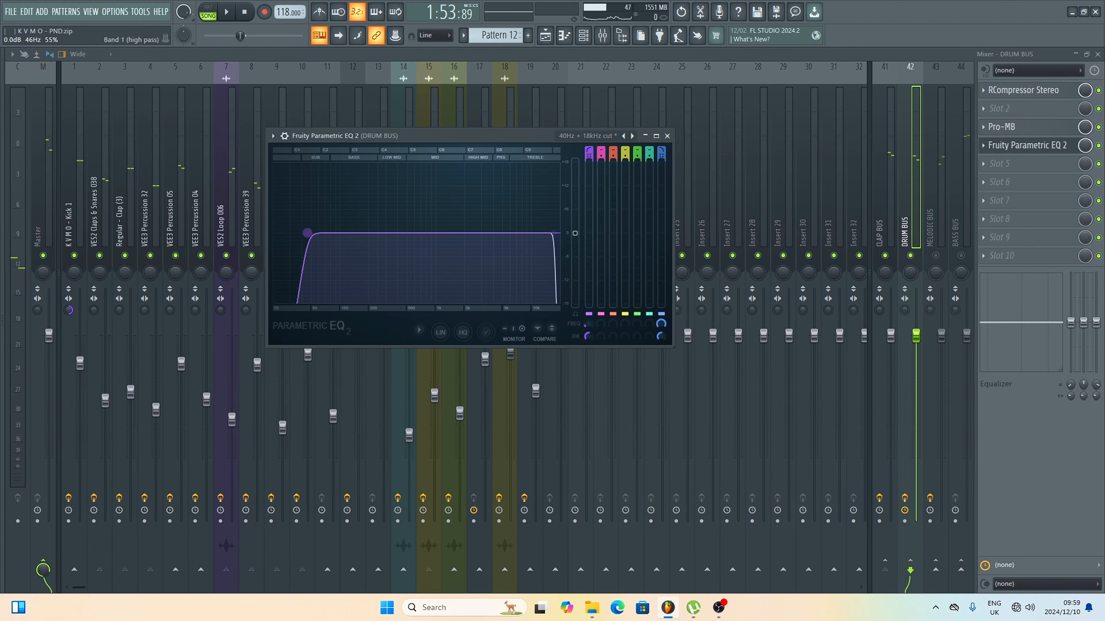
Raise the EQ's high-pass band to about 84 Hz, audition the drum bus and close the EQ
left_click_drag(329, 232, 332, 233)
key("space")
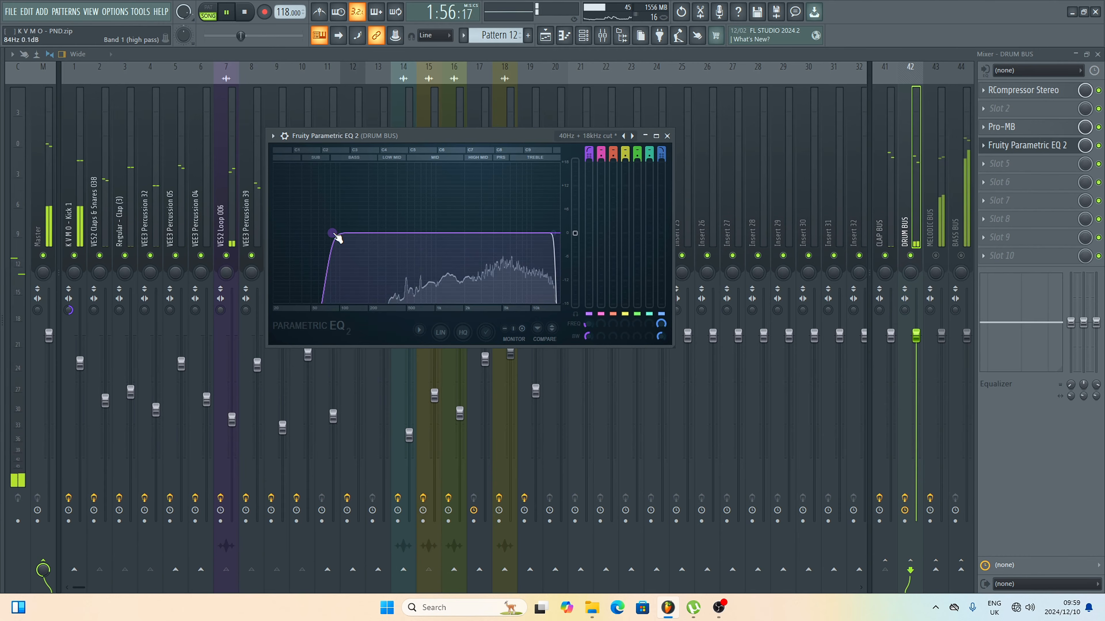
key("space")
left_click(667, 136)
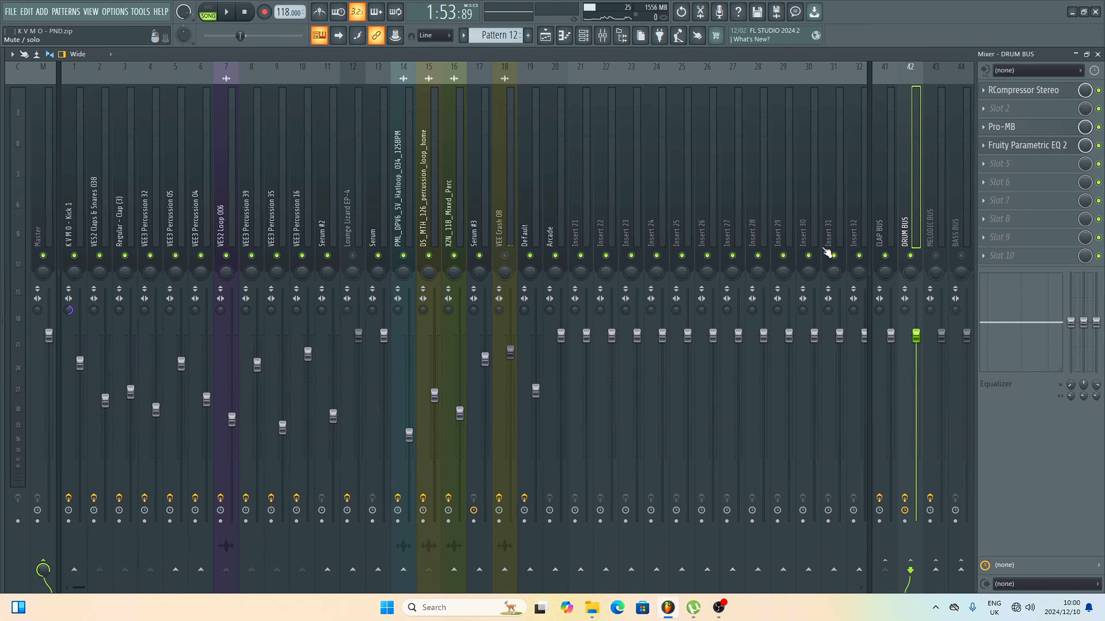
Load Saturn 2 into the drum bus's sixth effect slot with its default setting, reposition its window and close it
left_click(1008, 183)
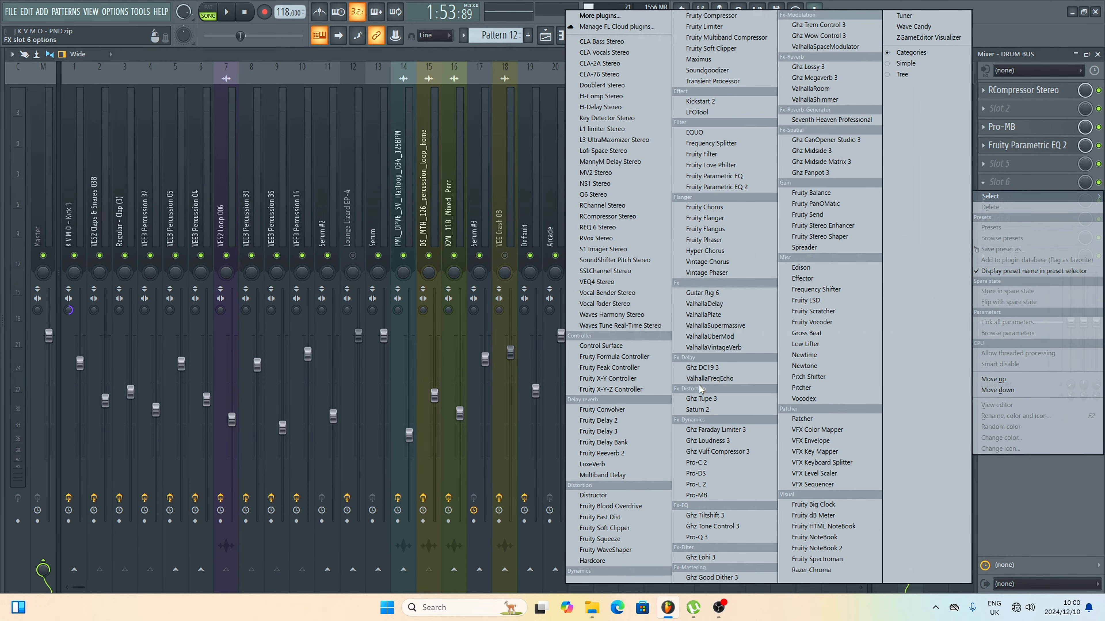
left_click(697, 409)
left_click_drag(283, 152, 586, 164)
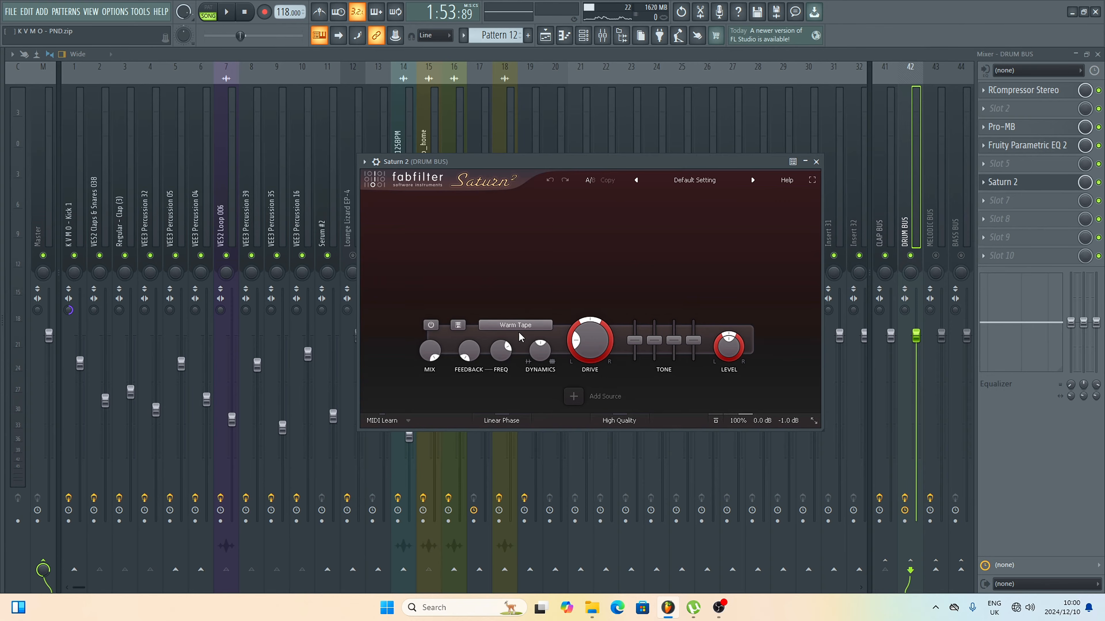
left_click_drag(562, 168, 538, 169)
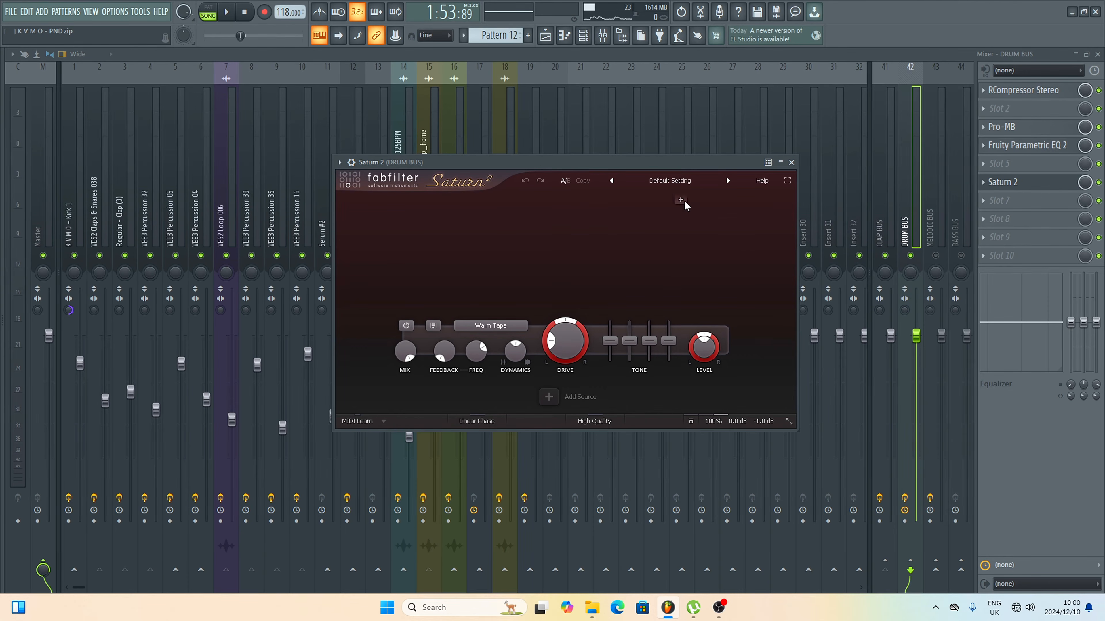
left_click(791, 163)
Play back the song and check the levels of the individual drum tracks, from VES2 Claps & Snares 038 to X2N_118_Mixed_Perc
key("space")
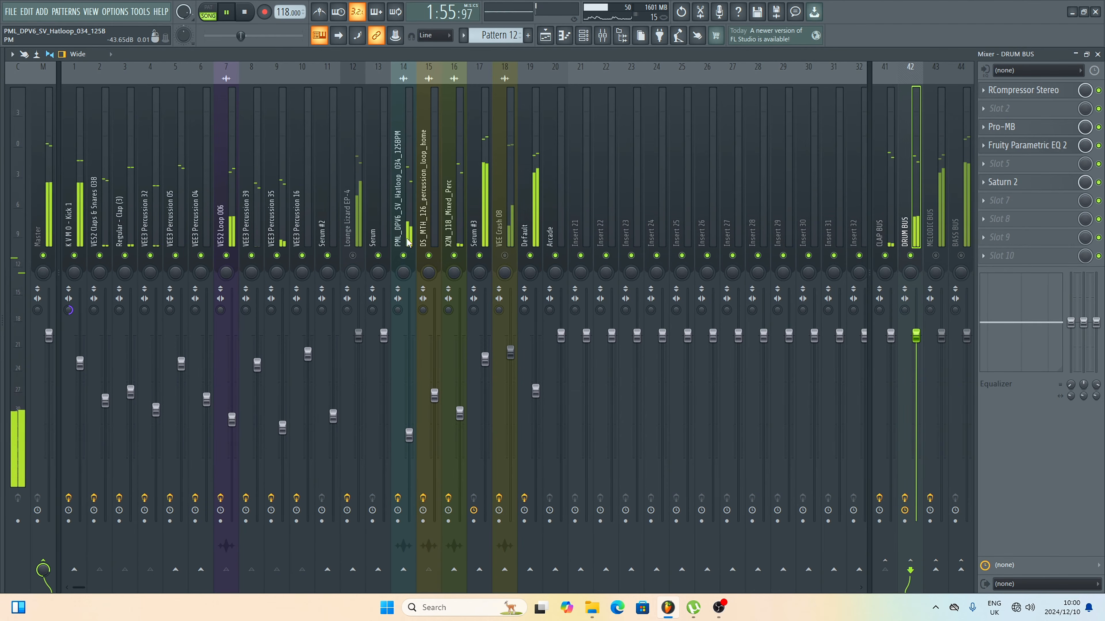
key("space")
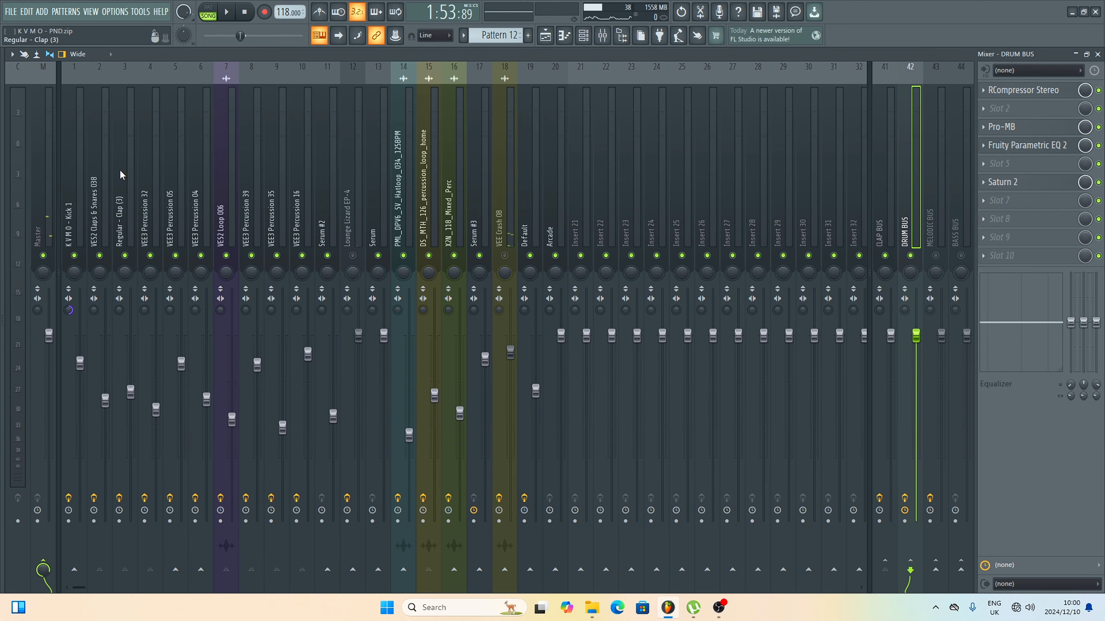
left_click_drag(86, 161, 386, 158)
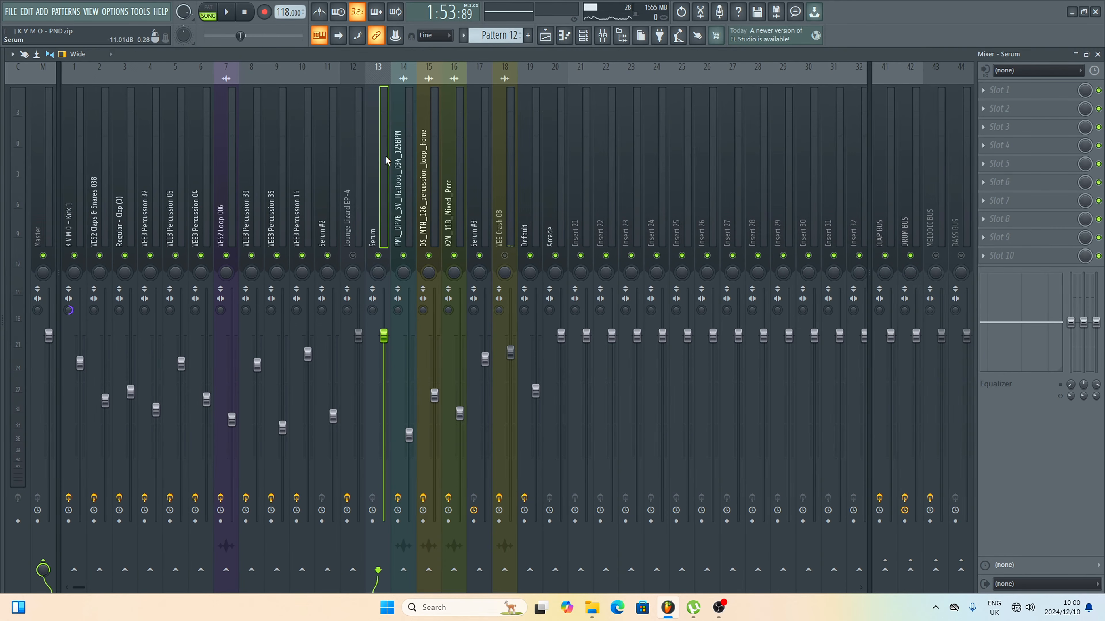
left_click(100, 179)
key("space")
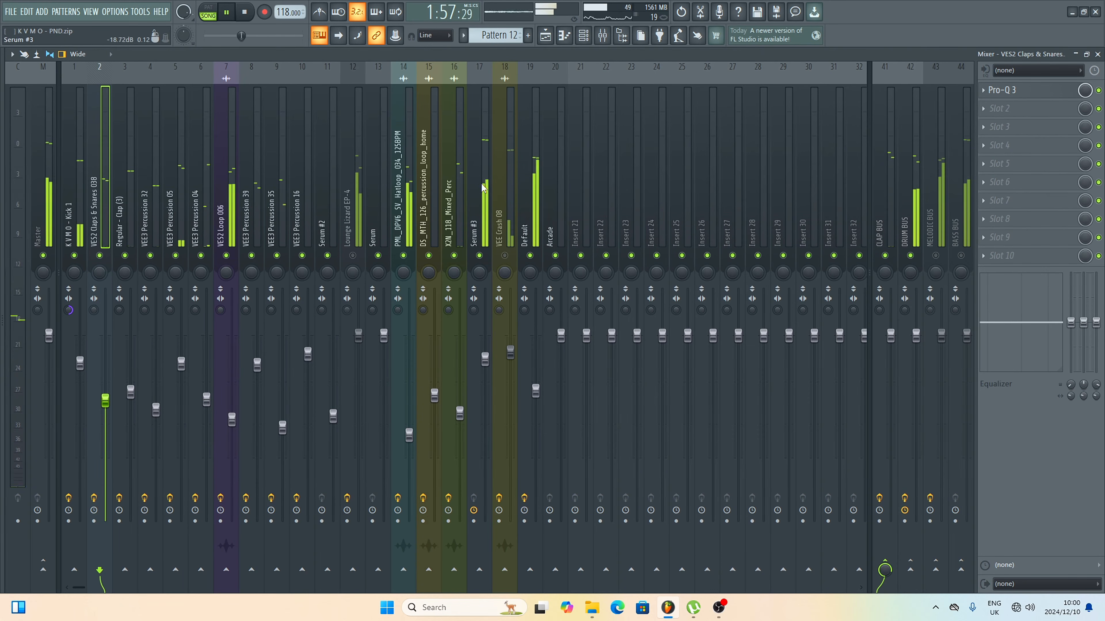
left_click(459, 205)
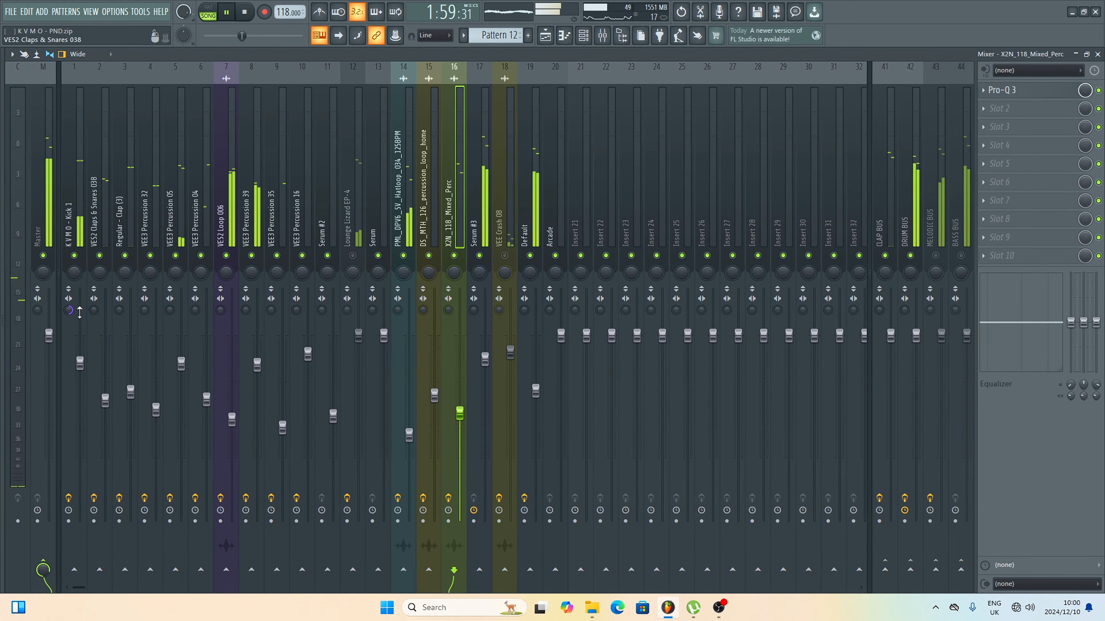
key("space")
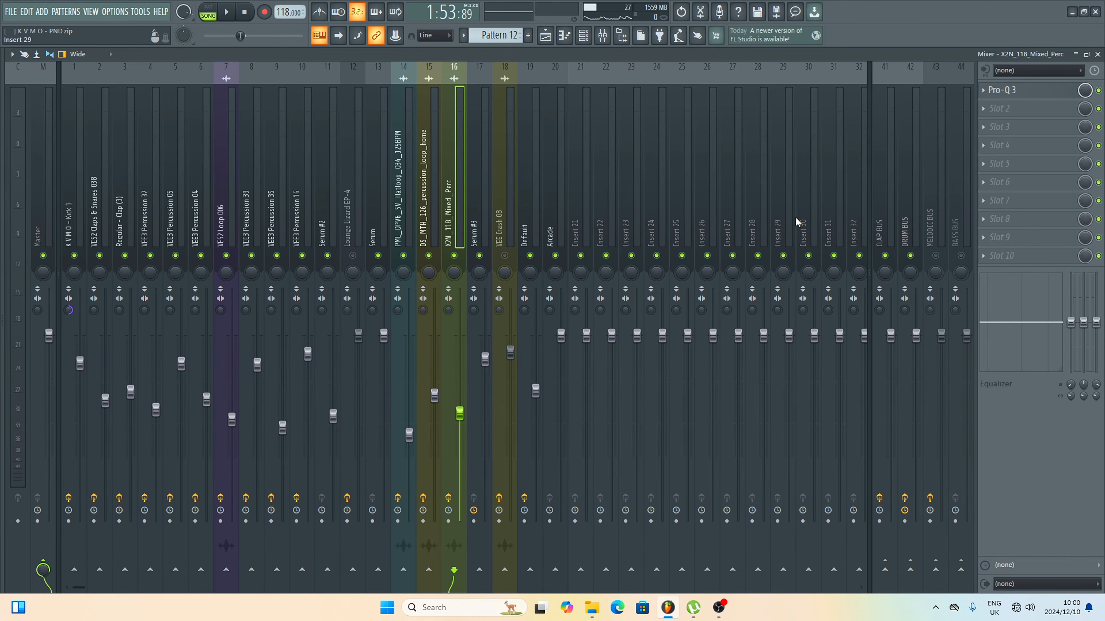
Select the drum bus and lower its volume slightly, to just under -0.8 dB
left_click(908, 183)
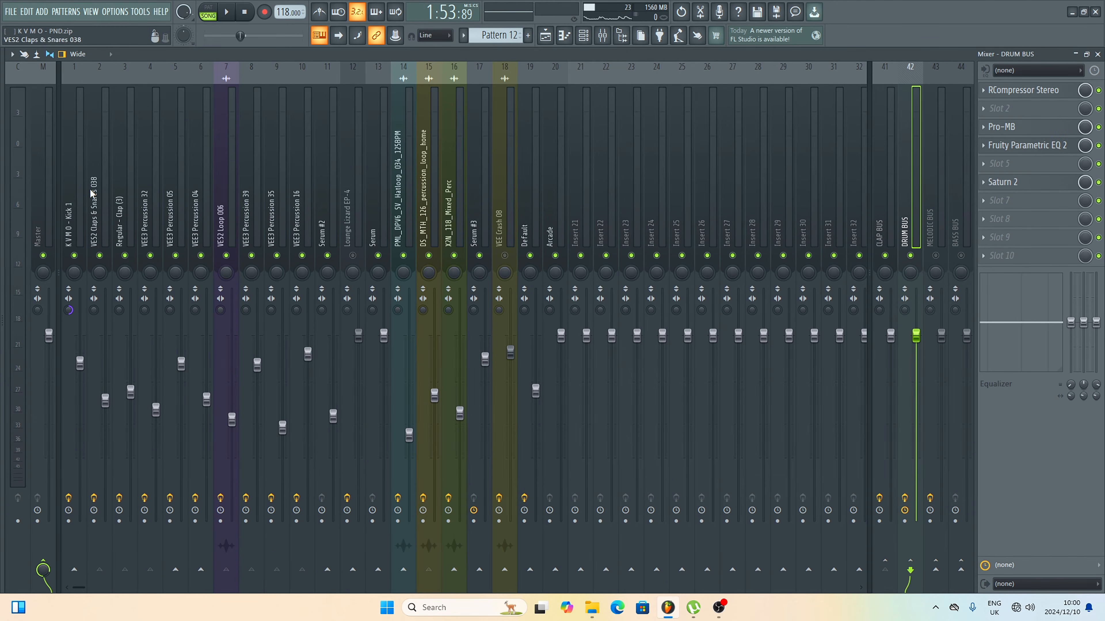
left_click_drag(74, 203, 474, 239)
left_click(912, 201)
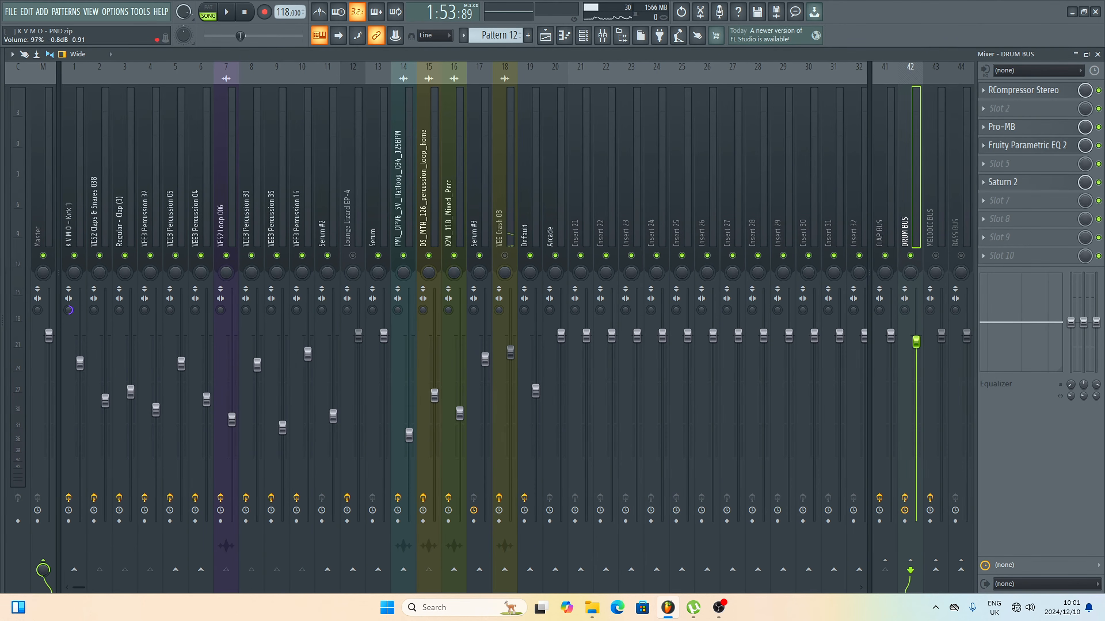
Play back the song to check the track levels with the lowered drum bus, and select the K V M O - Kick 1 track
key("space")
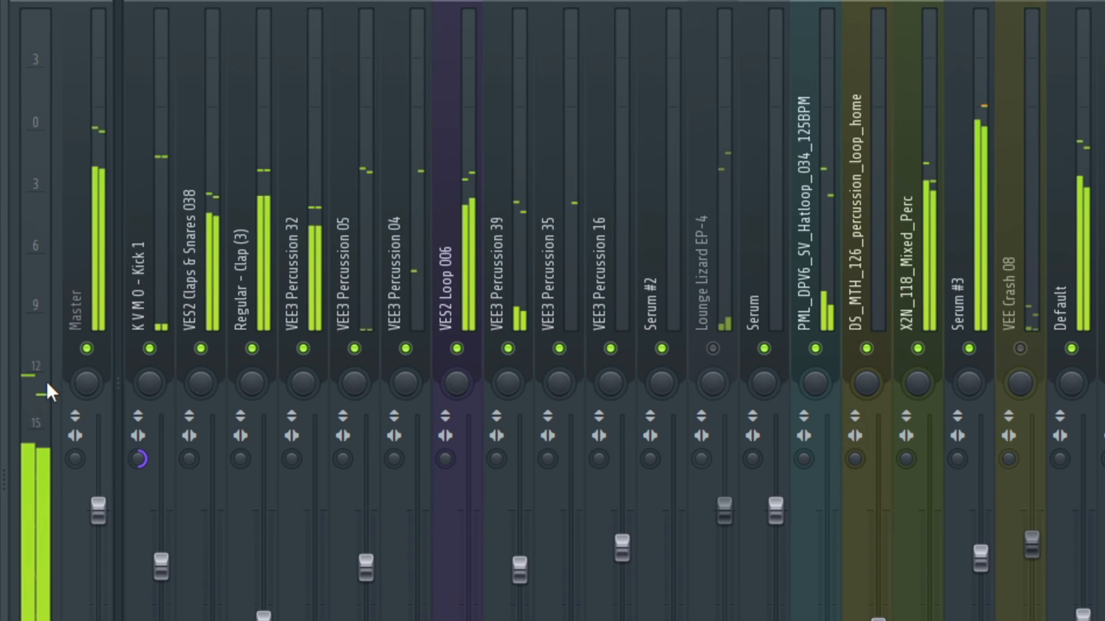
key("space")
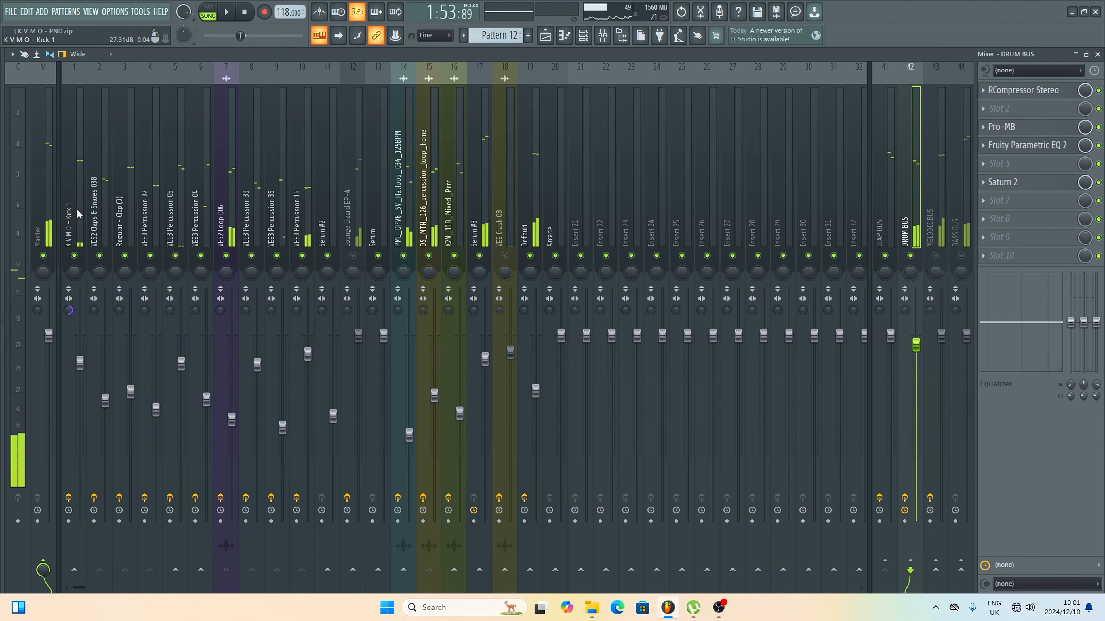
left_click(79, 213)
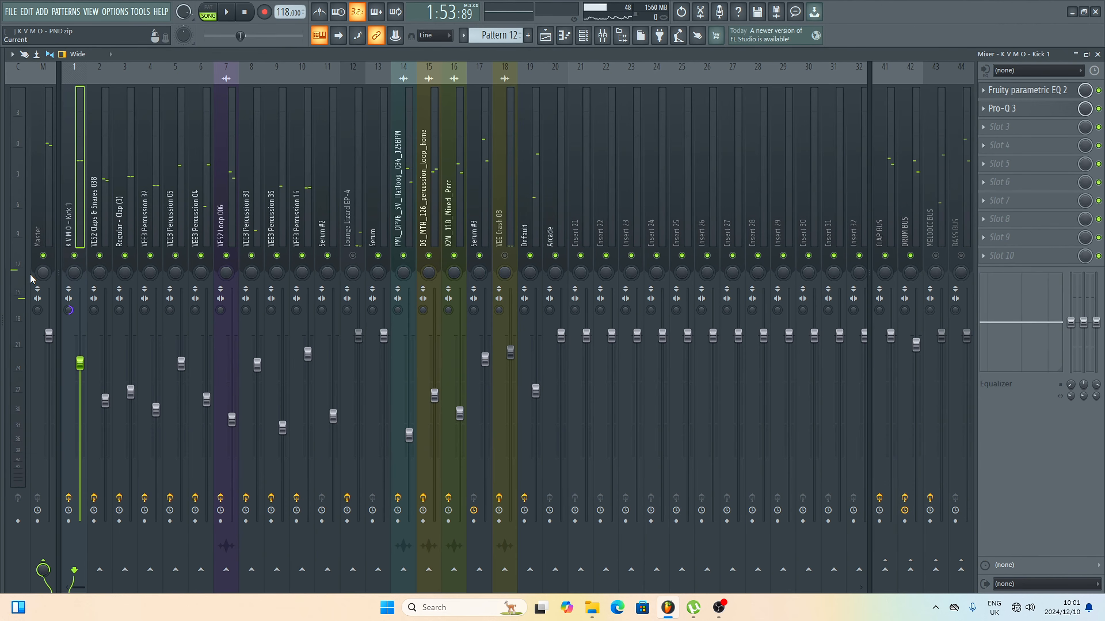
key("space")
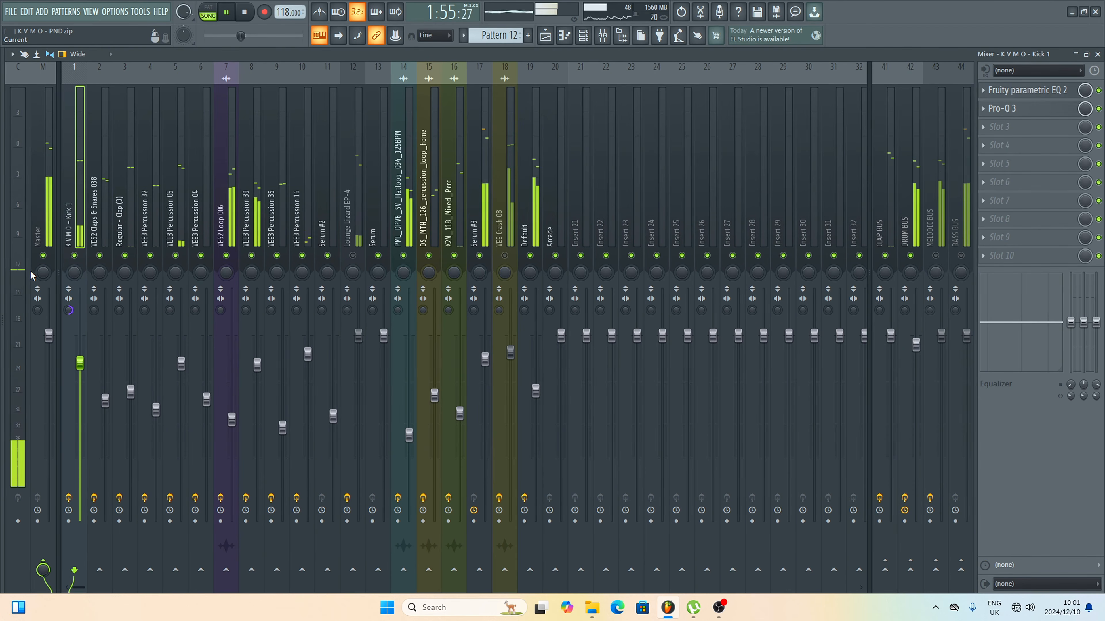
Inspect the kick track's Pro-Q 3 bands and Fruity parametric EQ 2 curve, and close the Fruity EQ
left_click(1043, 113)
key("space")
left_click_drag(571, 197, 704, 57)
mouse_move(490, 279)
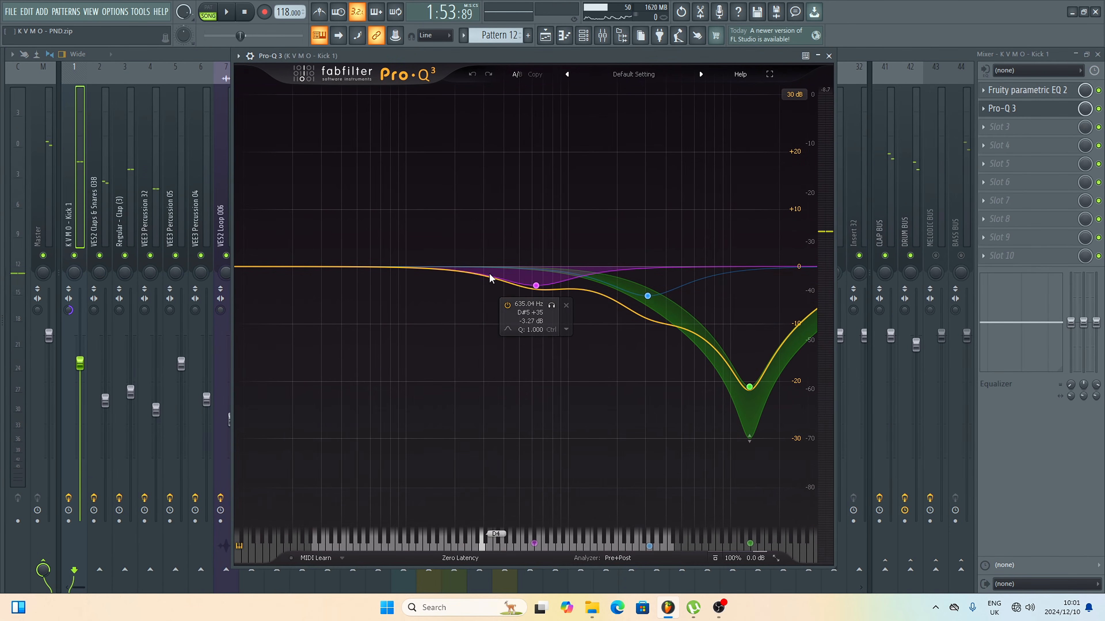
mouse_move(761, 382)
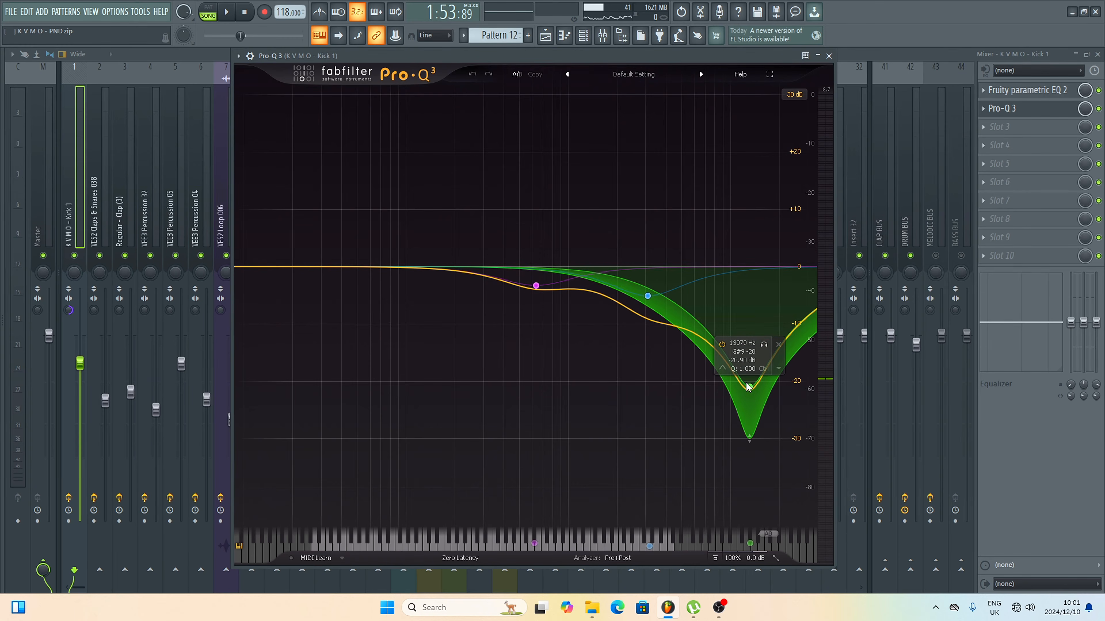
key("space")
key("space")
left_click(1028, 94)
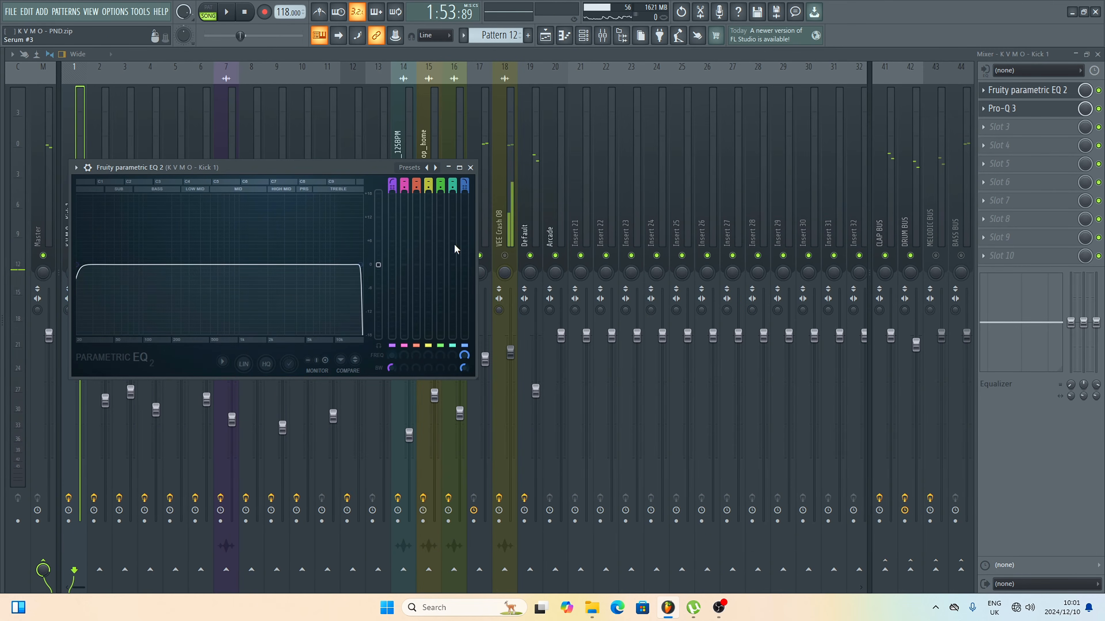
left_click(470, 168)
Load Saturn 2 into the kick track's fourth effect slot with its default setting, audition it, move its window aside and close it
left_click(1012, 150)
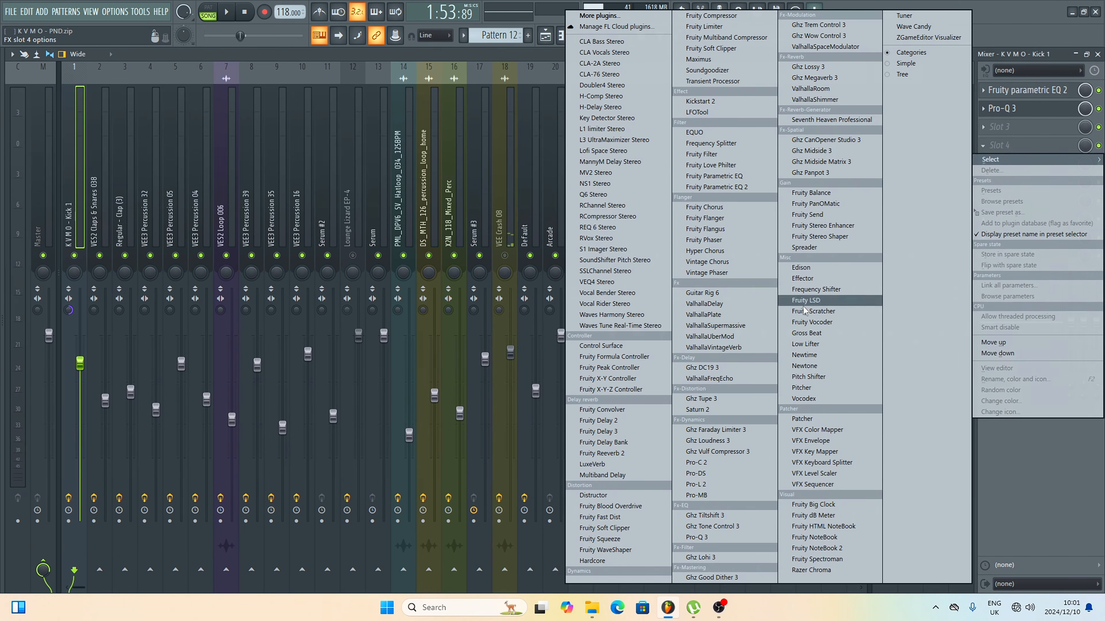
left_click(708, 410)
key("space")
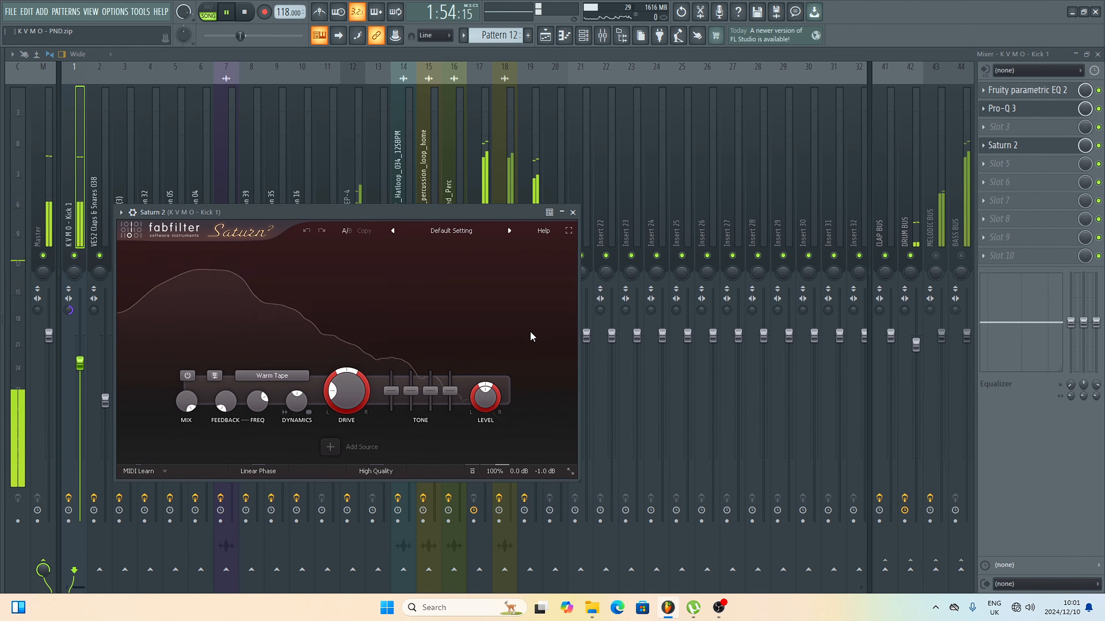
mouse_move(344, 391)
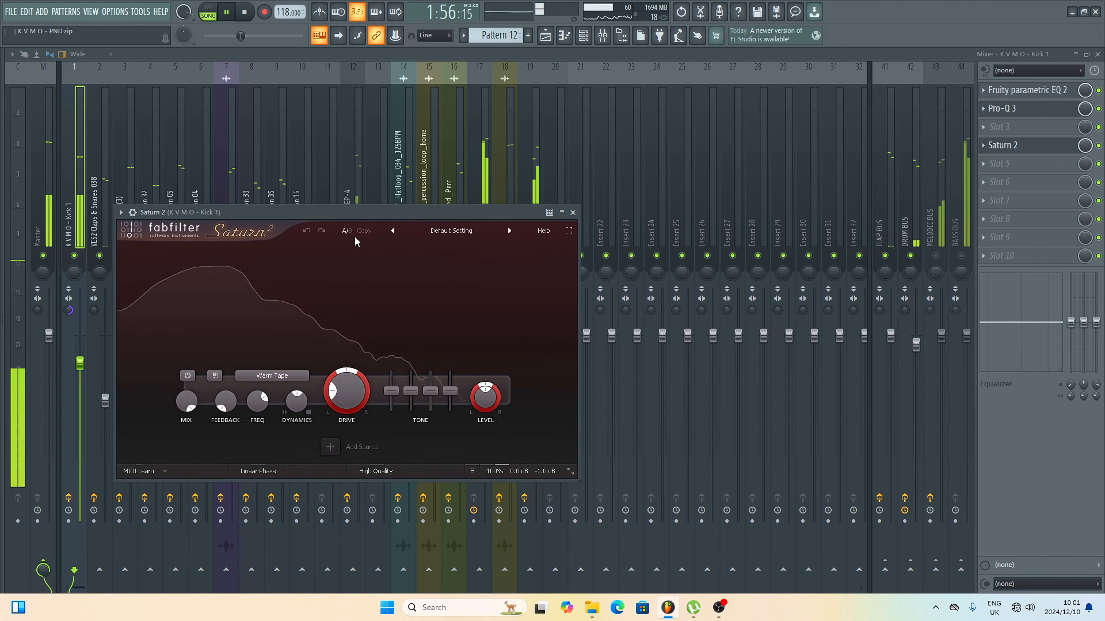
left_click_drag(366, 213, 509, 205)
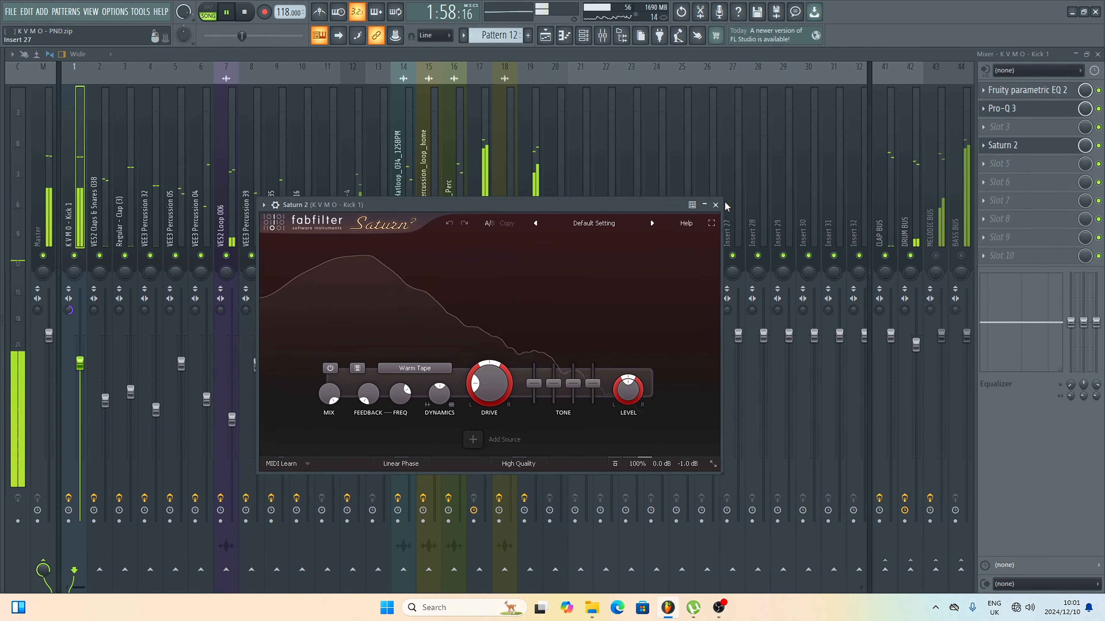
left_click(714, 205)
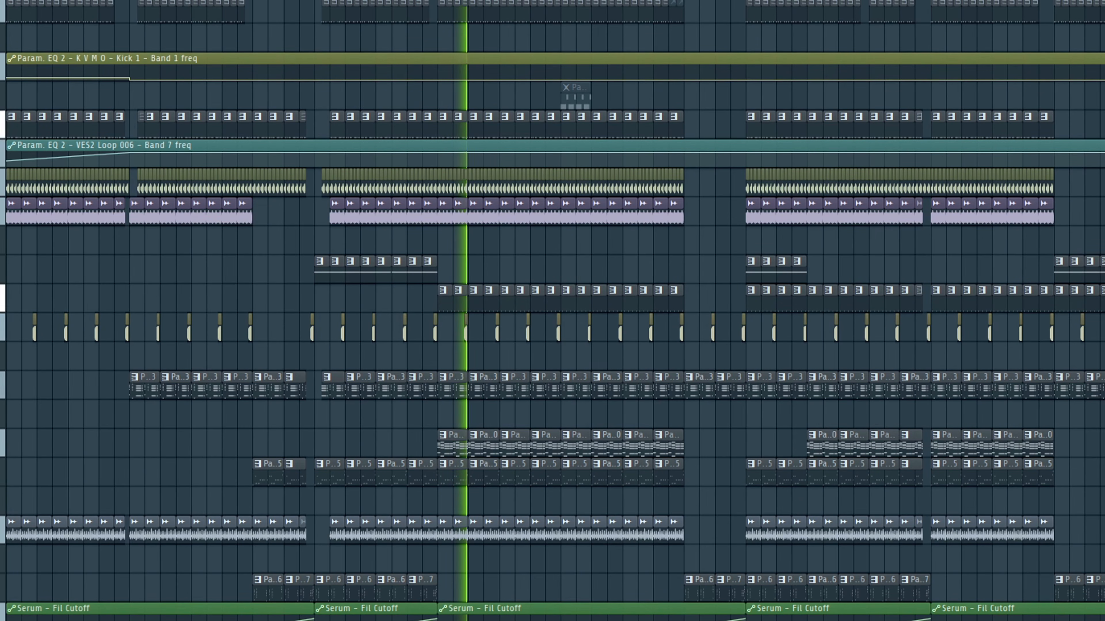
Look over the arrangement's pattern, audio and automation clips in the playlist while the song plays
scroll(566, 280, "down", 4)
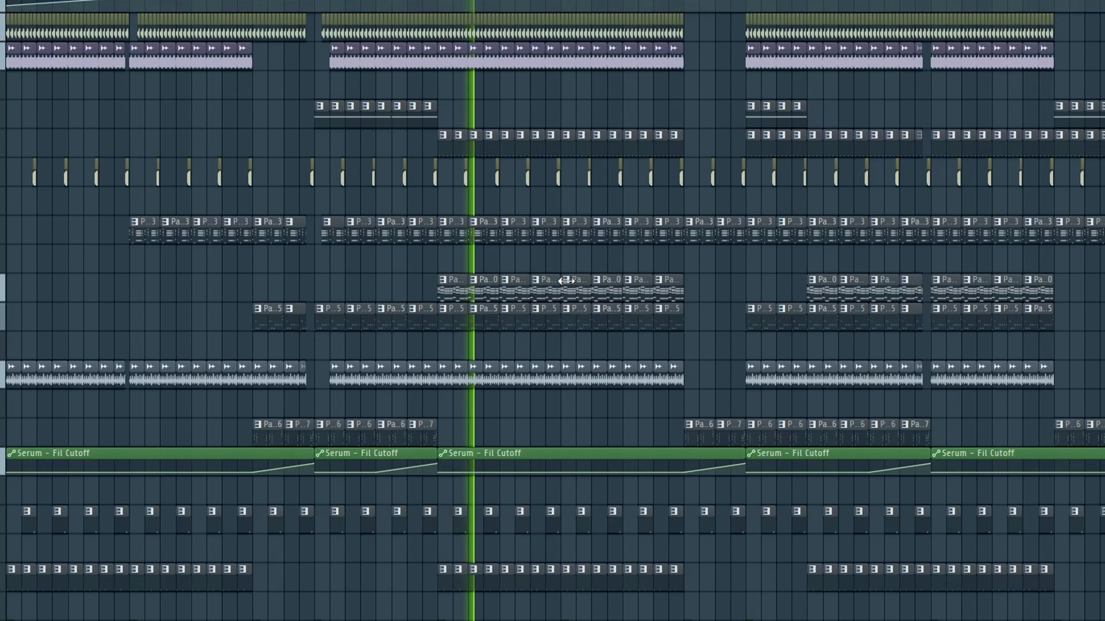
scroll(542, 284, "down", 5)
scroll(542, 284, "up", 2)
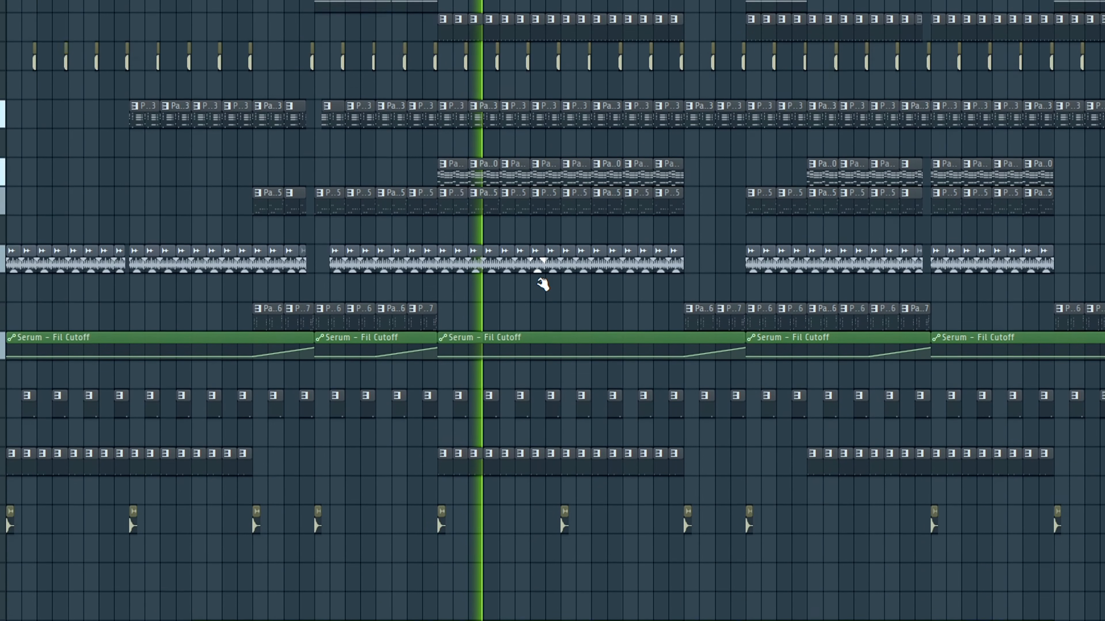
scroll(544, 284, "up", 4)
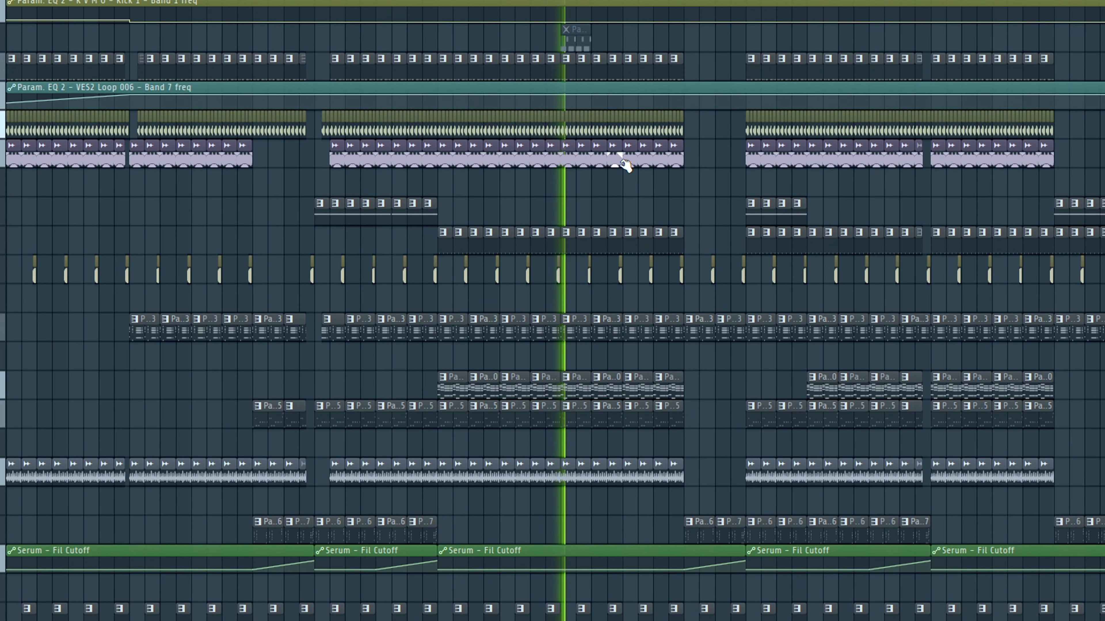
scroll(624, 165, "down", 10)
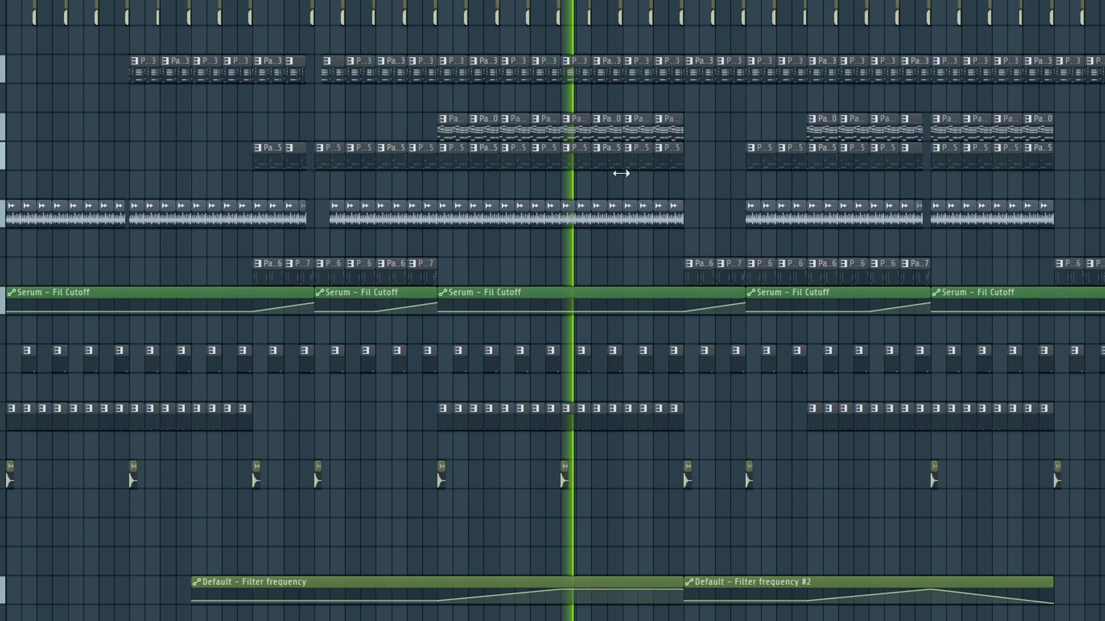
scroll(733, 189, "up", 11)
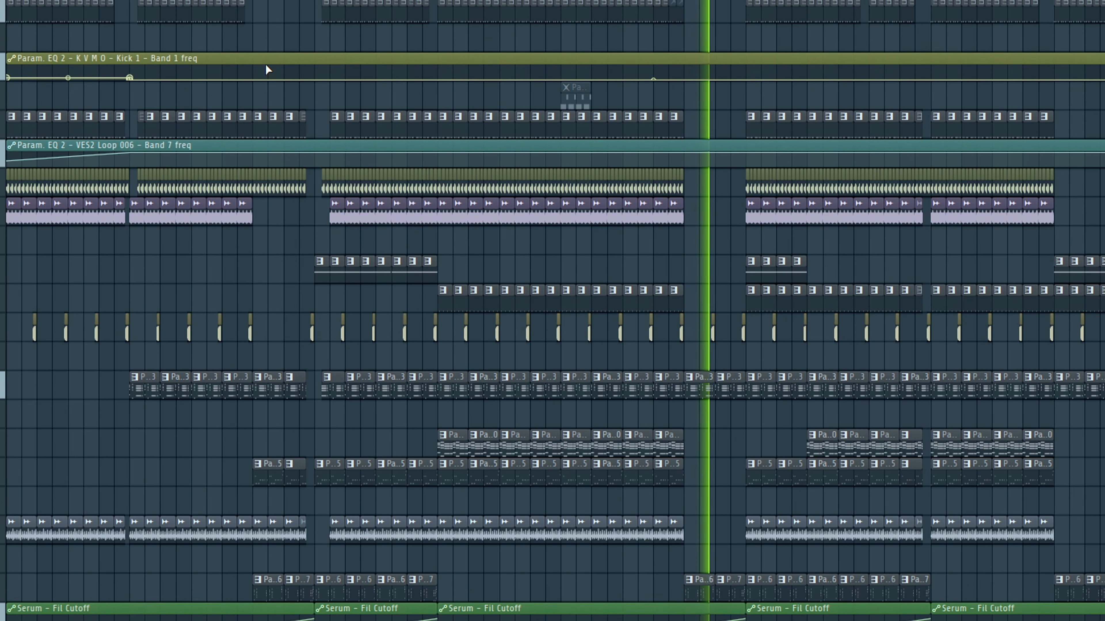
scroll(287, 54, "down", 8)
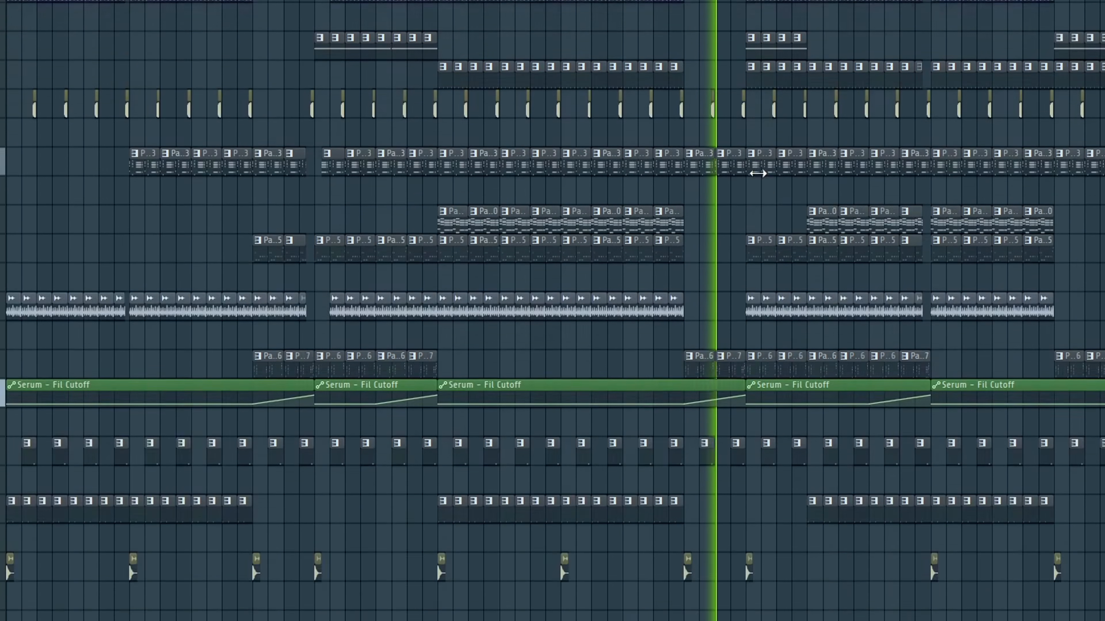
scroll(1021, 265, "up", 4)
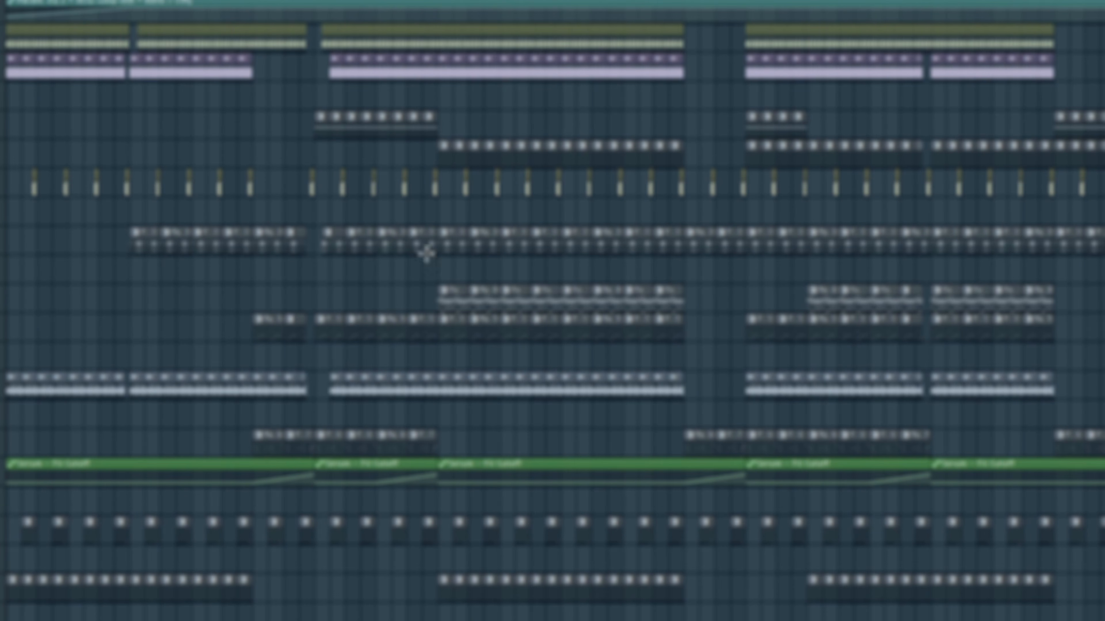
scroll(729, 345, "up", 3)
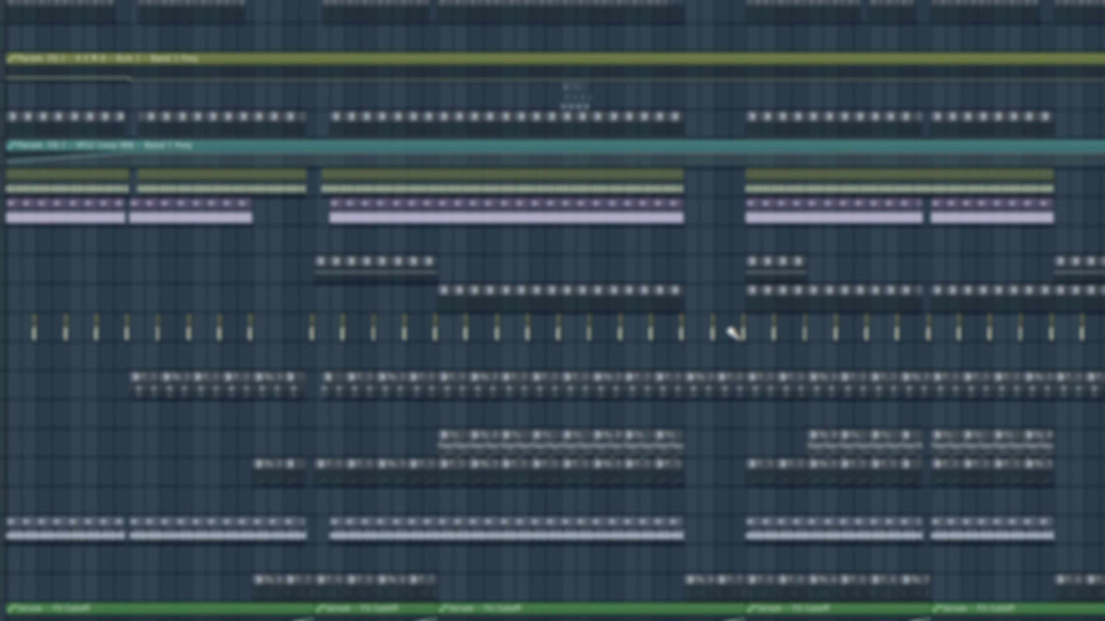